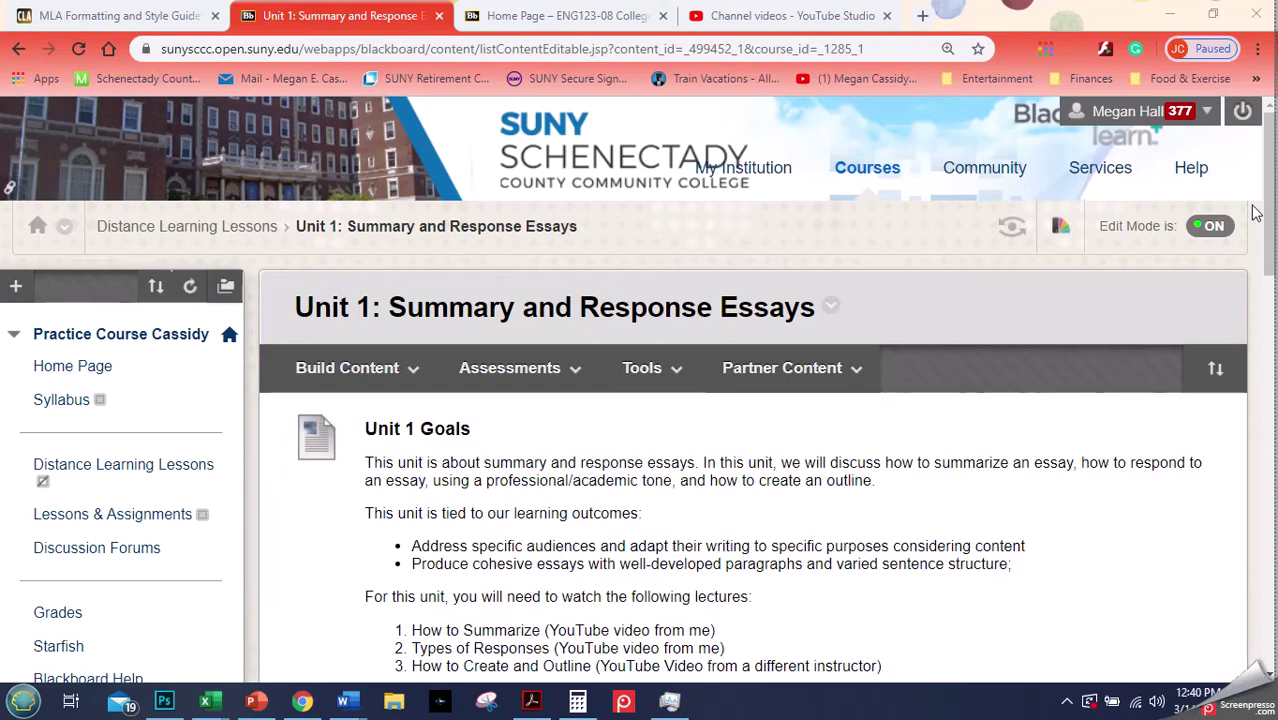
Look over the assessment types that can be added to Unit 1
left_click(509, 368)
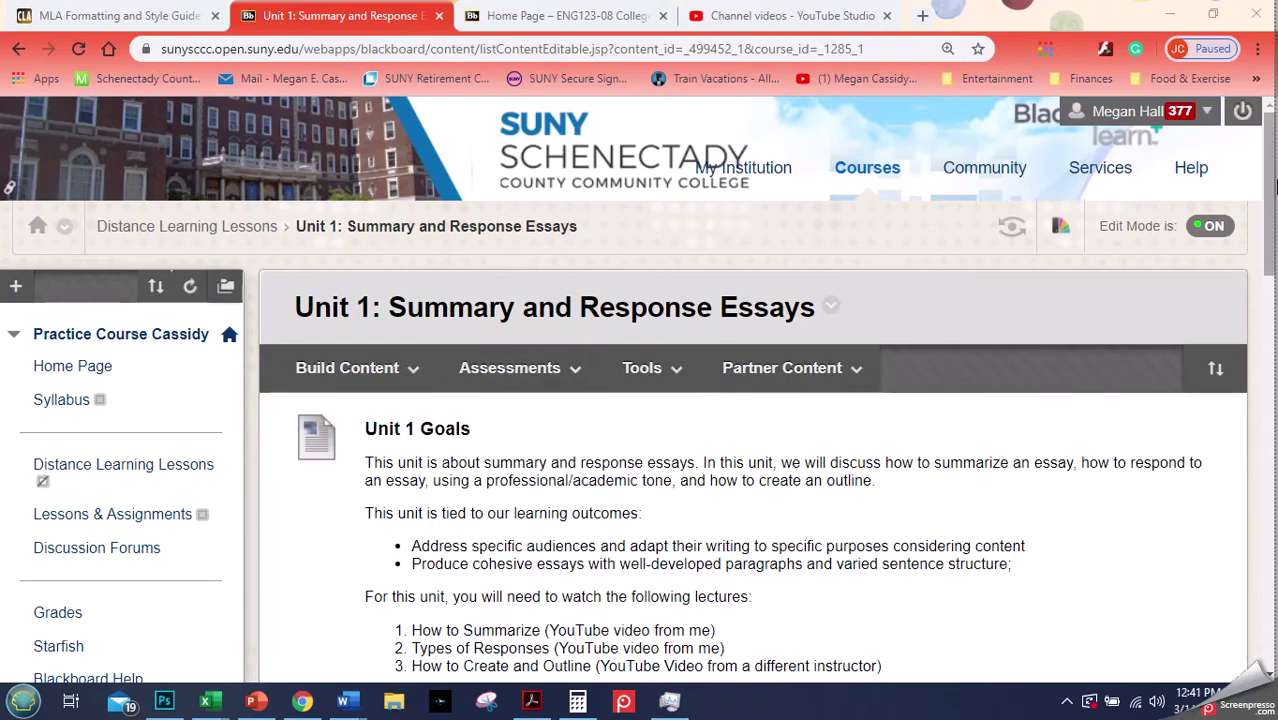
left_click_drag(1270, 190, 1265, 607)
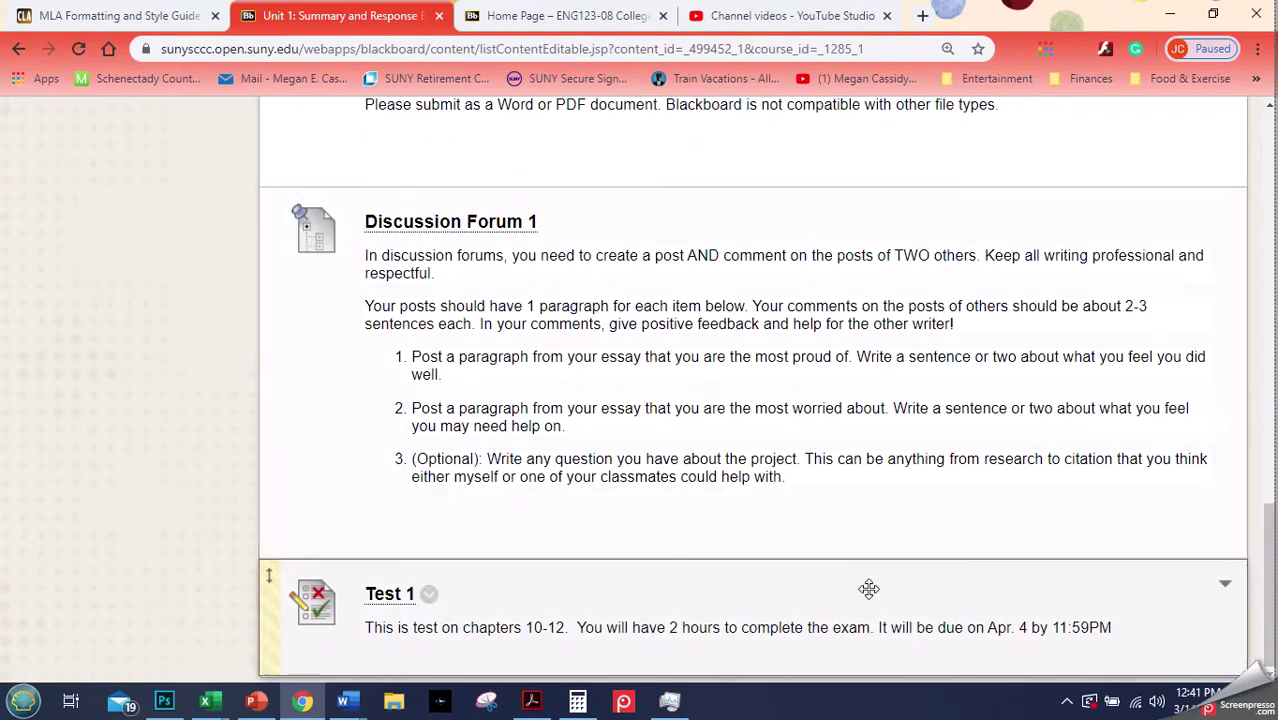
scroll(1268, 545, "up", 1)
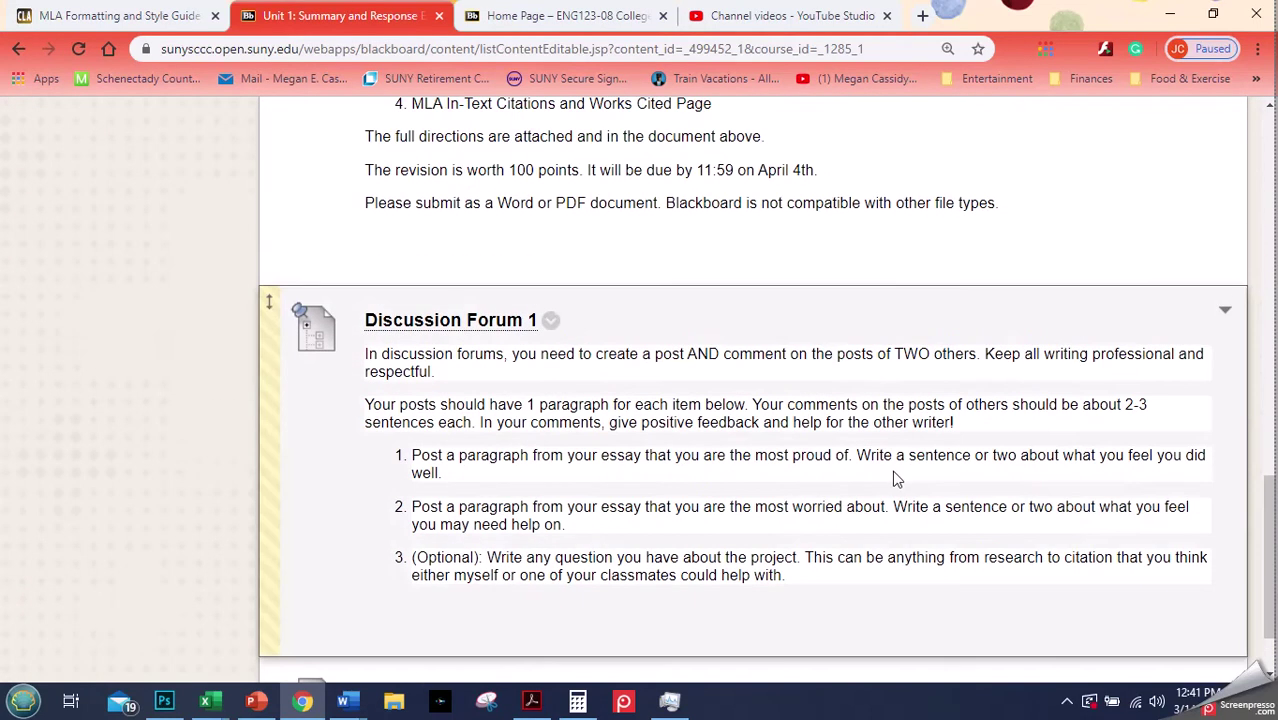
left_click_drag(1272, 507, 1271, 140)
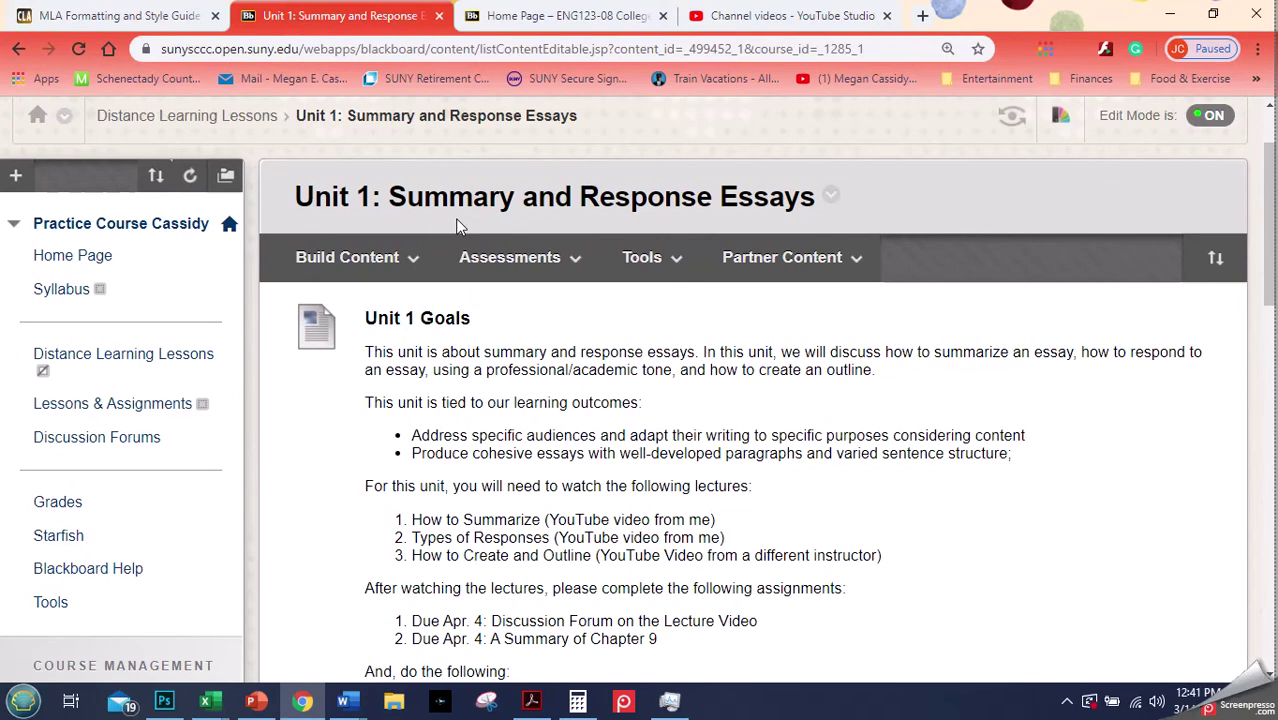
Open a new Create Web Link form from the Build Content menu
left_click(392, 258)
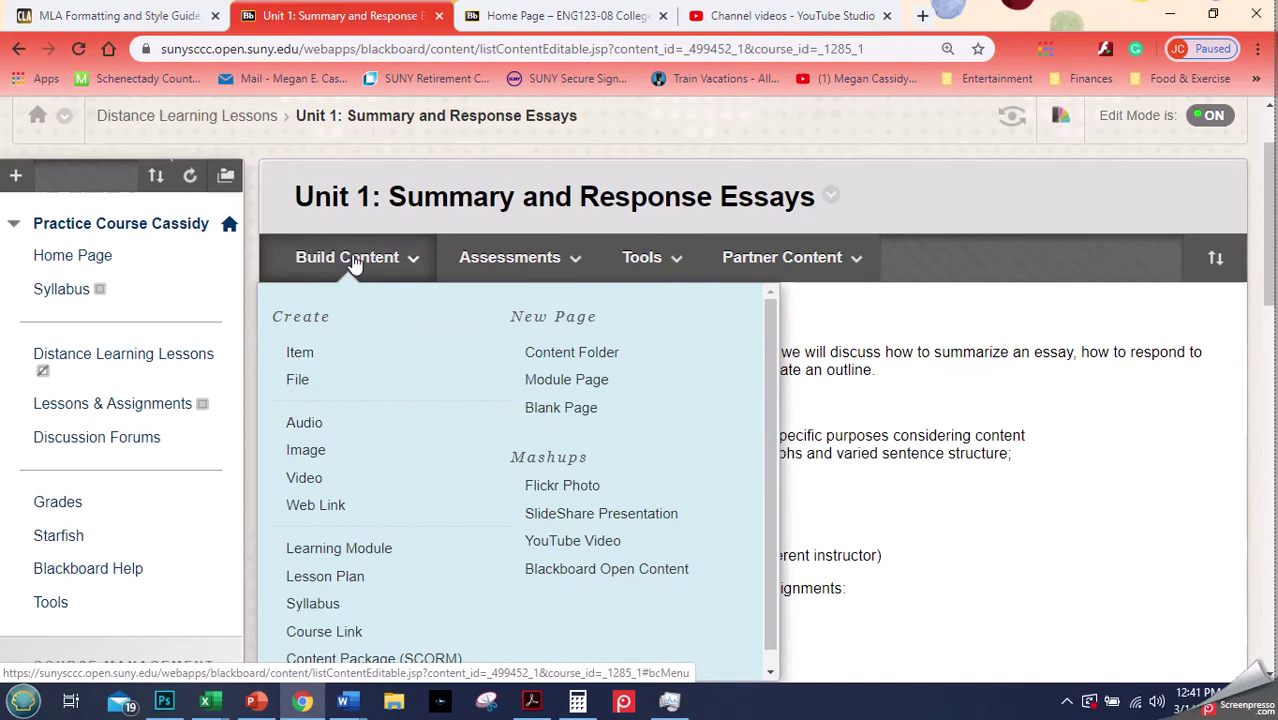
left_click(351, 509)
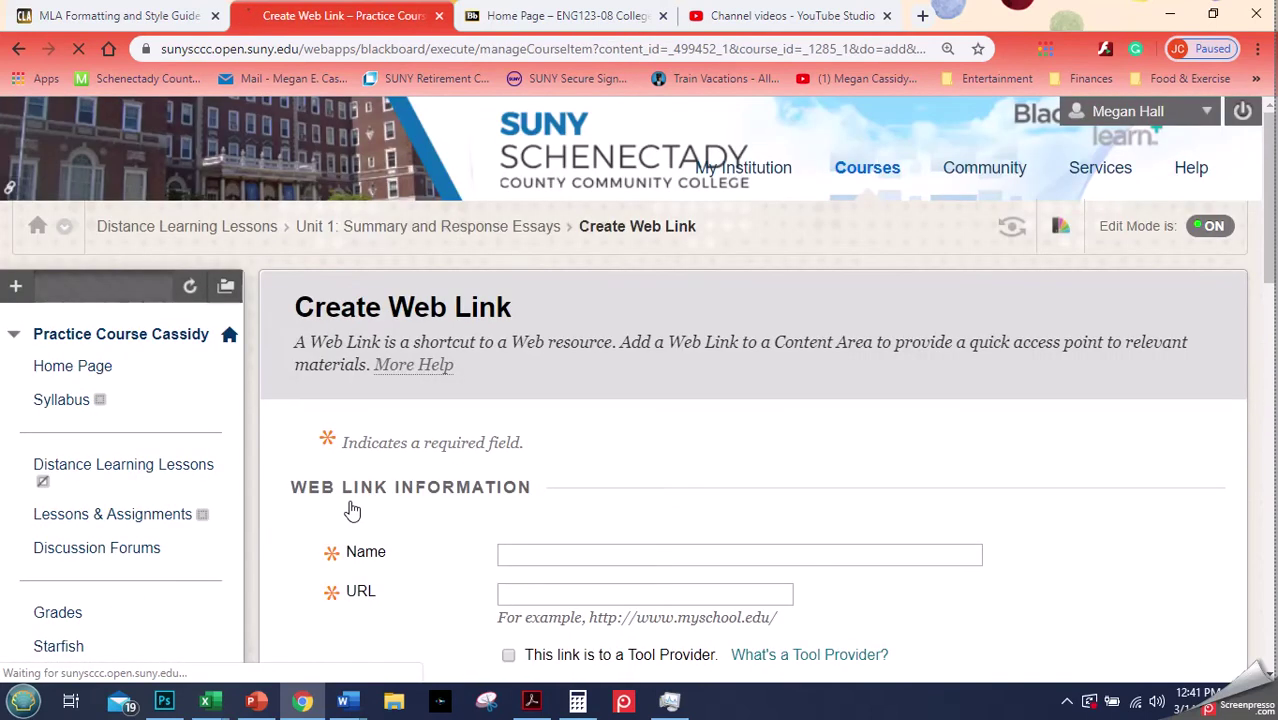
left_click_drag(1268, 259, 1271, 352)
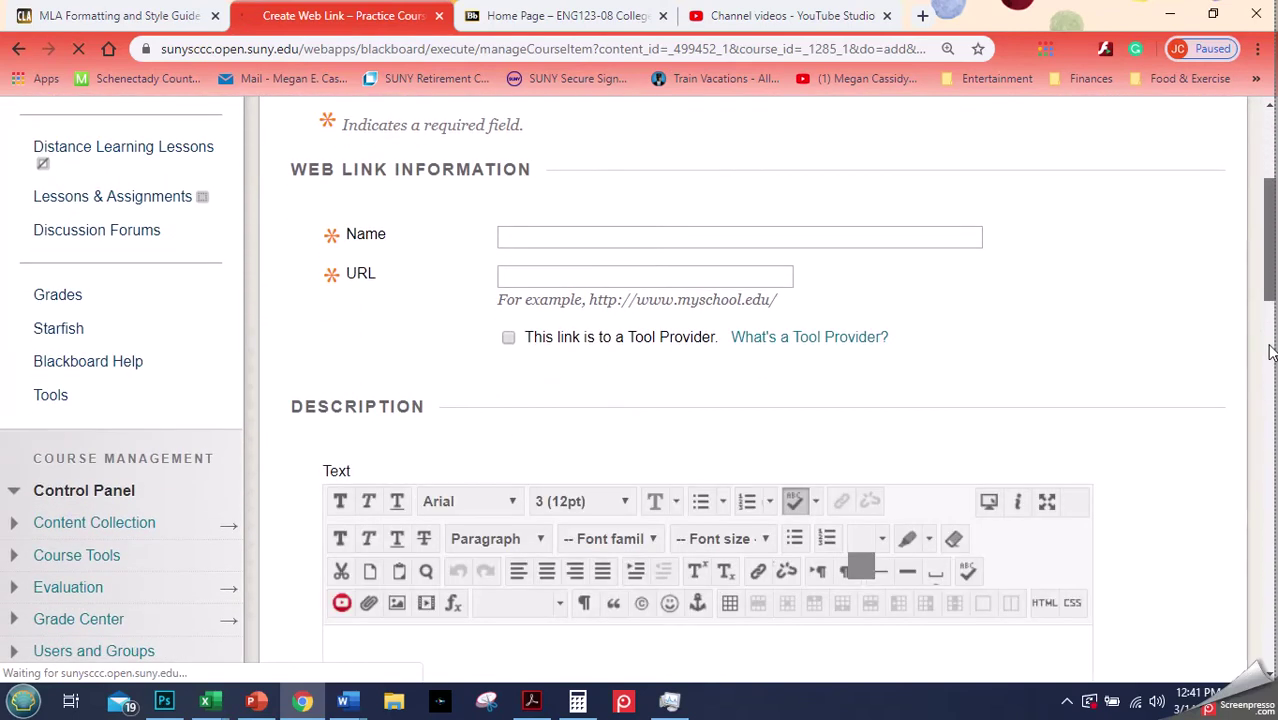
Name the link 'MLA Citation Guide' and paste the guide's address into URL
left_click(666, 236)
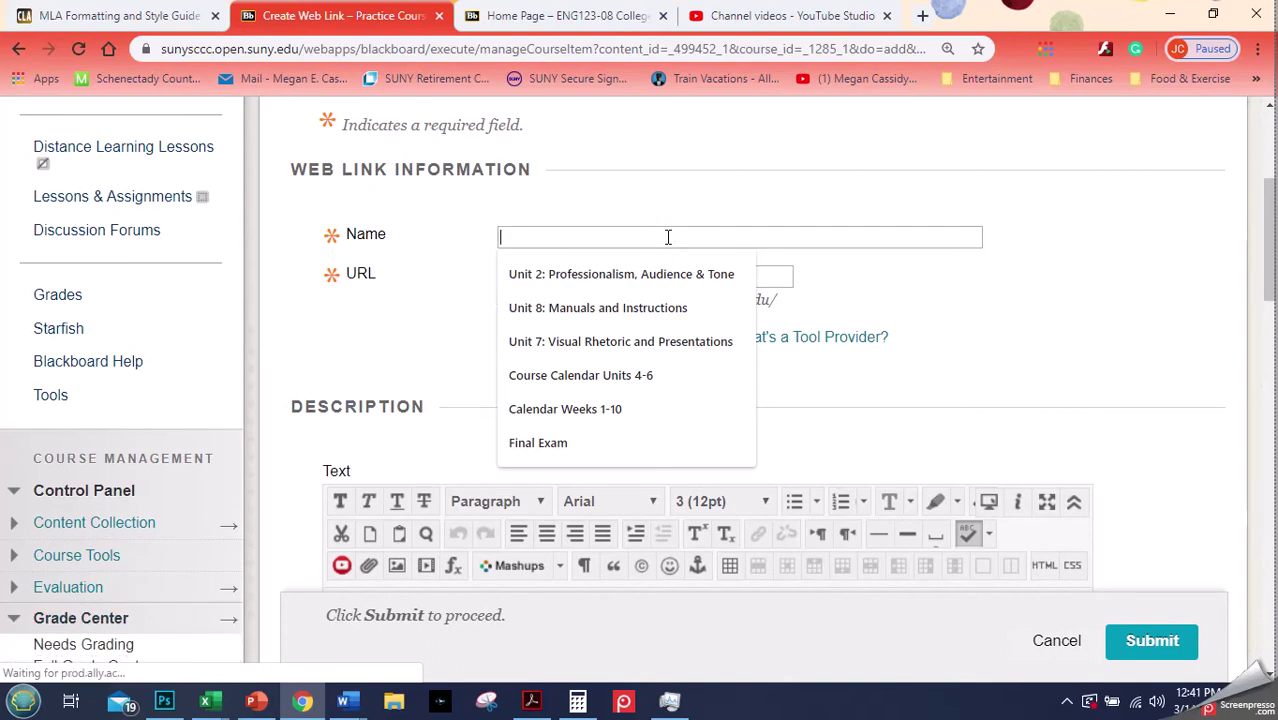
type("MLA Citation Guide")
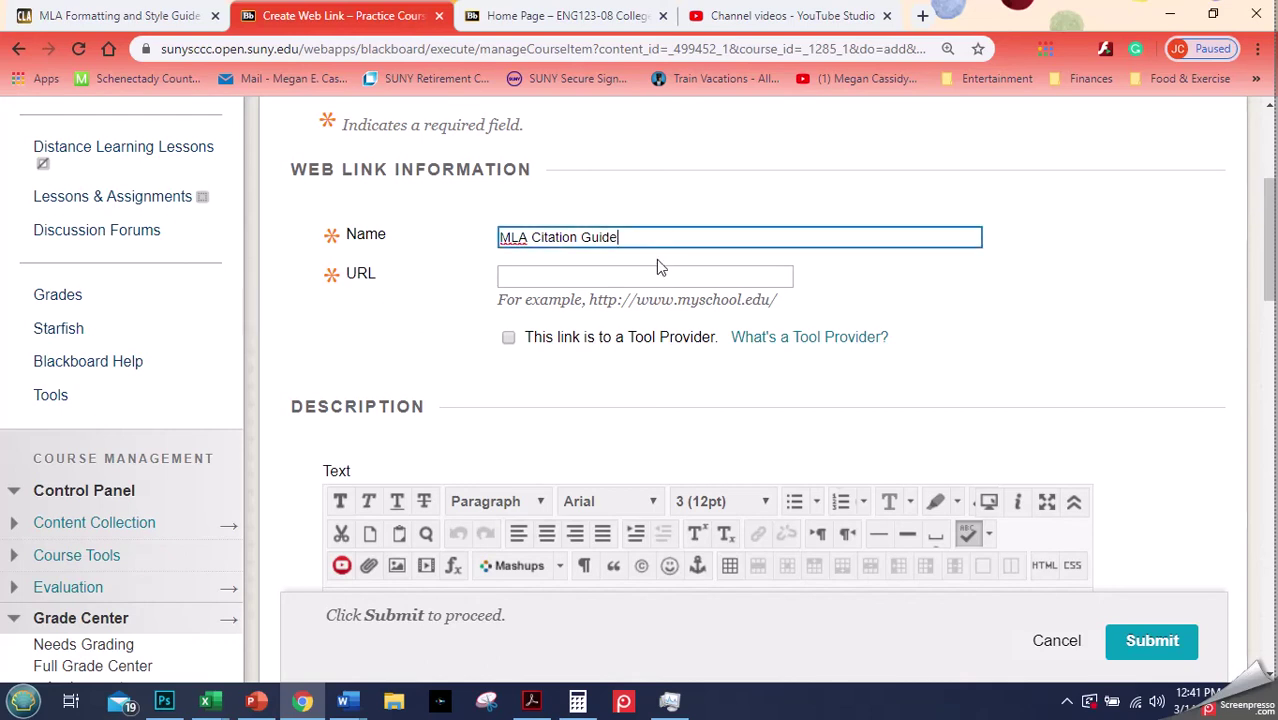
left_click(656, 272)
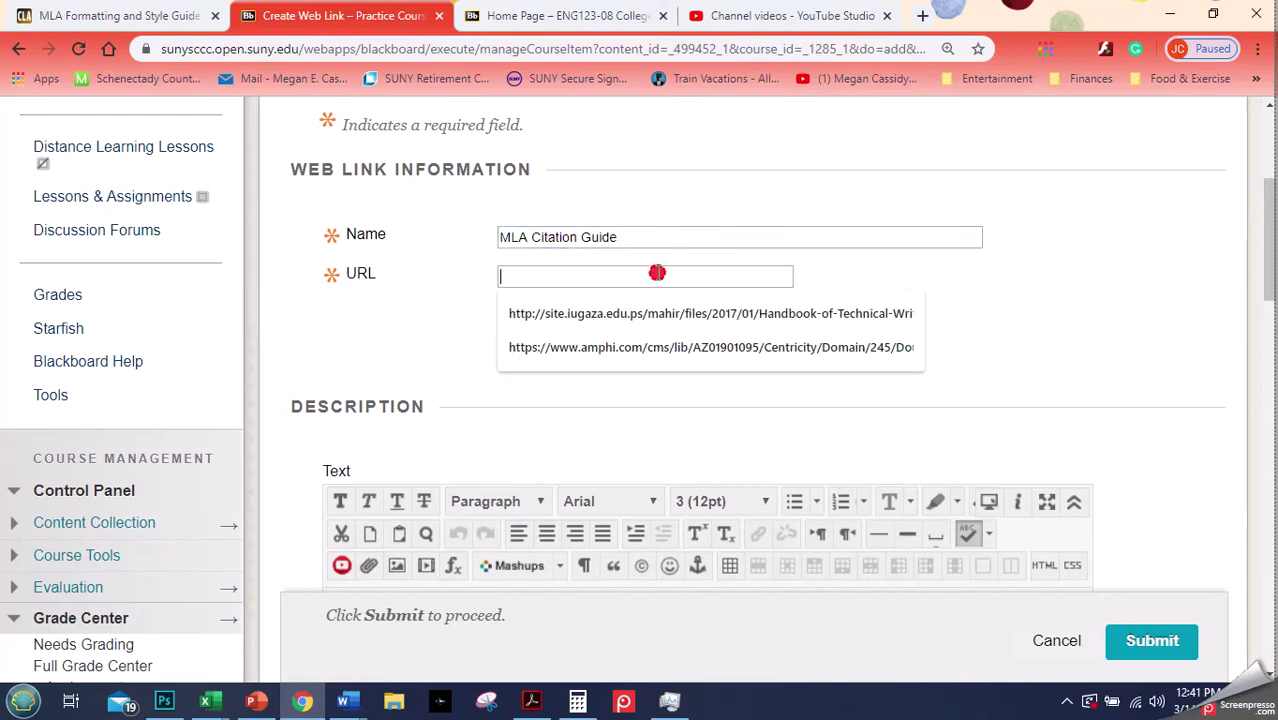
key("ctrl+v")
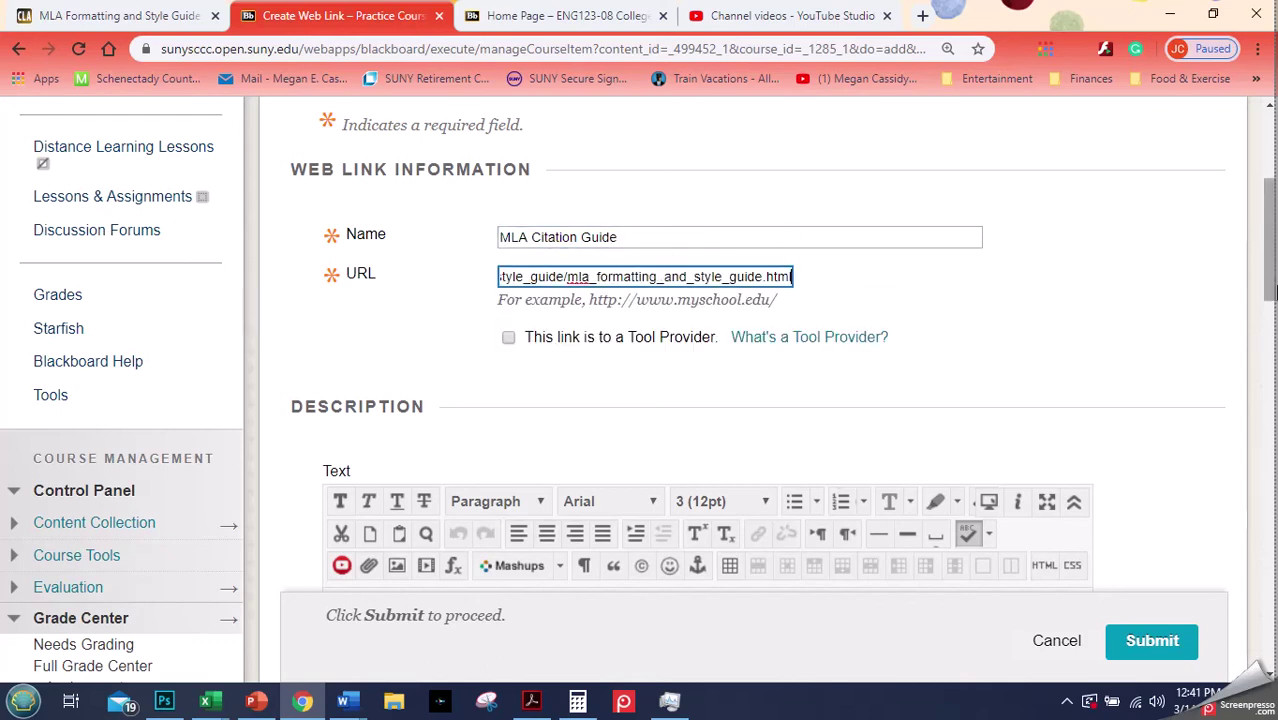
left_click(1080, 340)
Copy the Purdue OWL MLA guide page's web address and return to the form
left_click(152, 12)
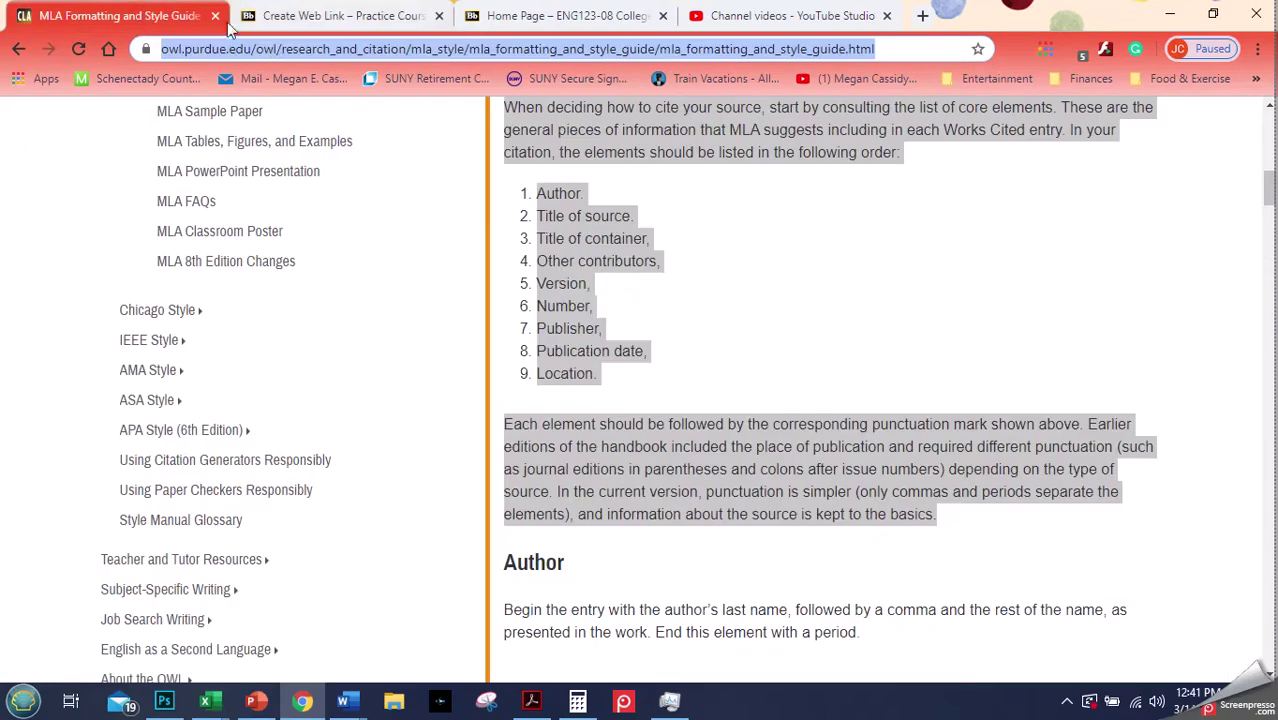
left_click(268, 48)
key("ctrl+a")
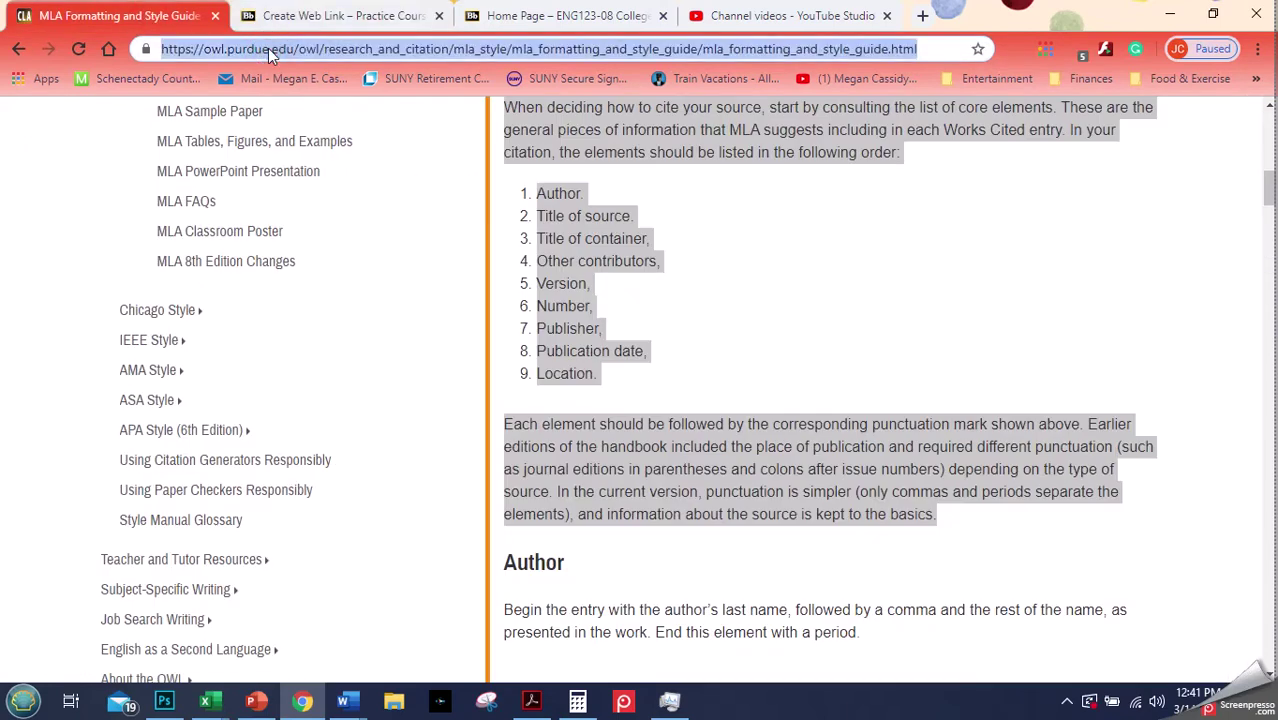
left_click(340, 15)
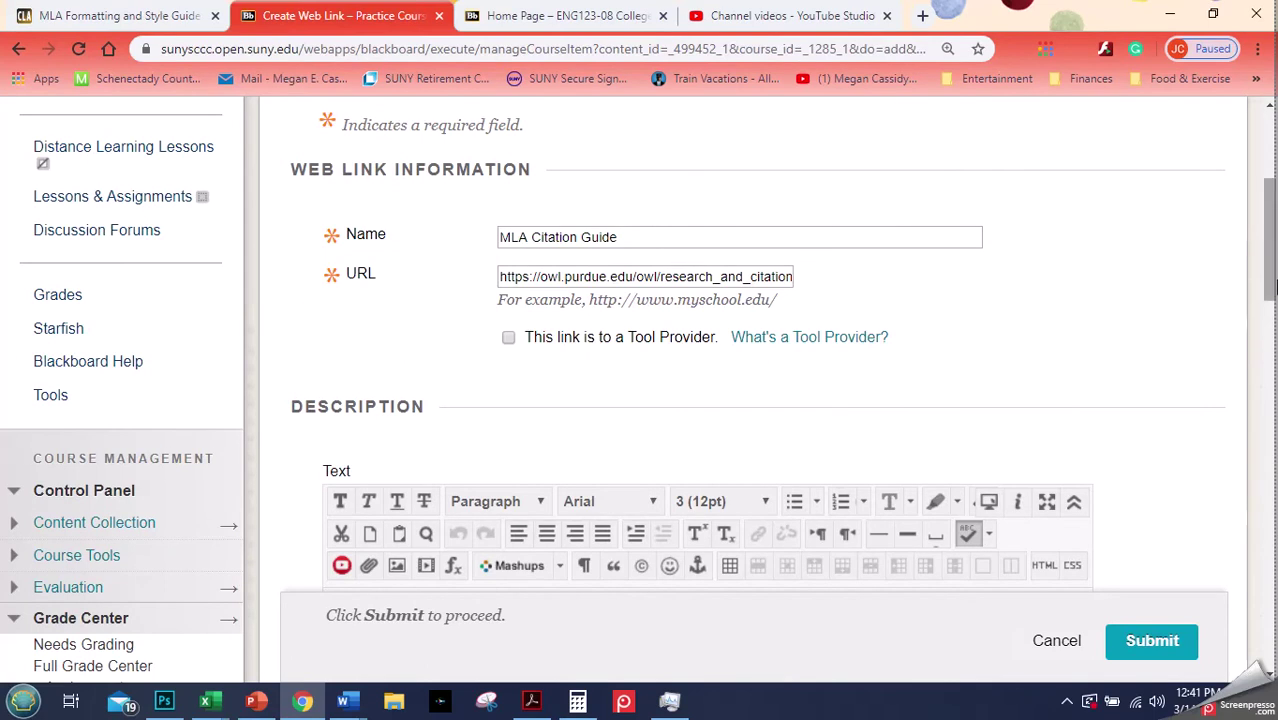
left_click_drag(1271, 280, 1263, 336)
Describe the link as from Purdue's Online Writing Lab (OWL), fully explaining MLA citation
left_click(635, 367)
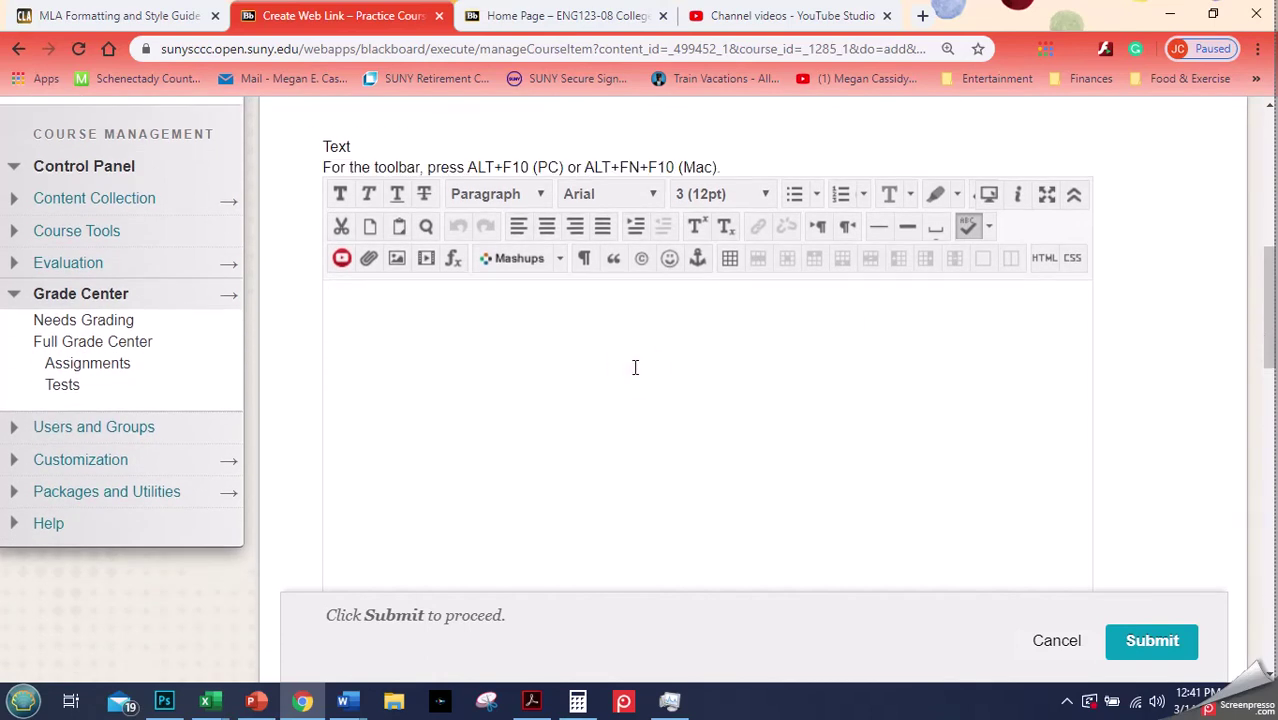
type("This from ")
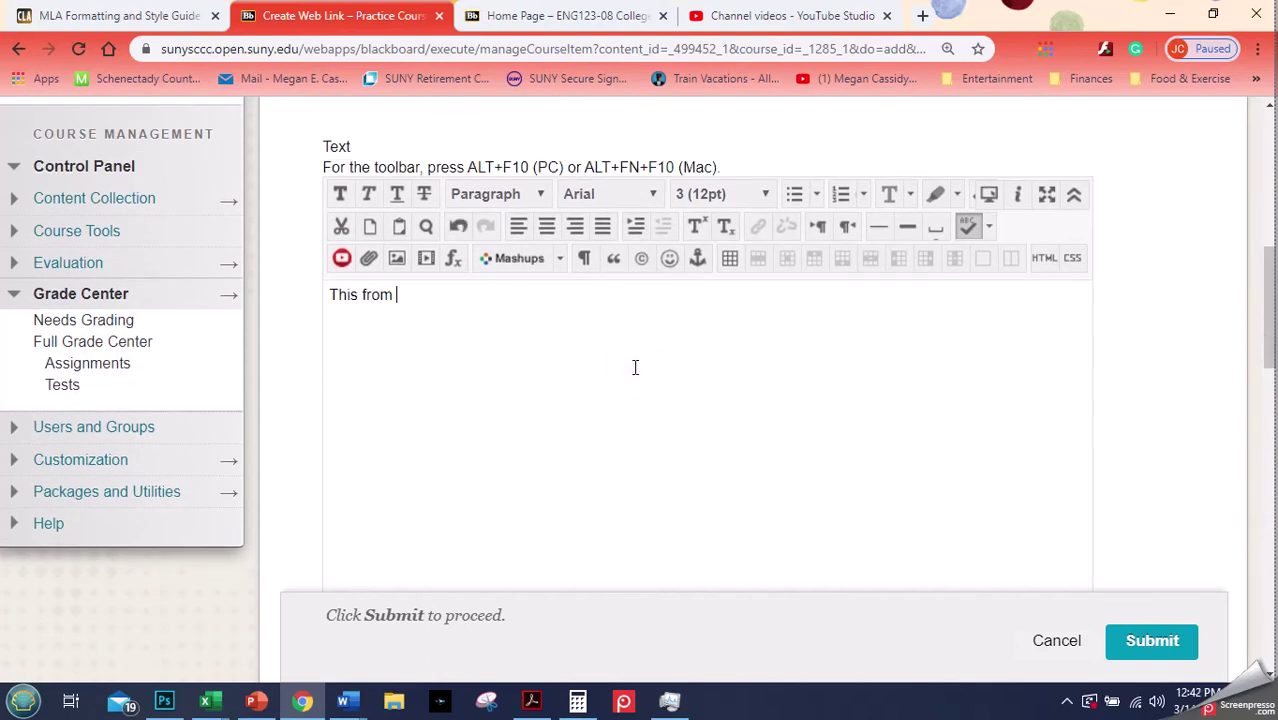
type("the Online W")
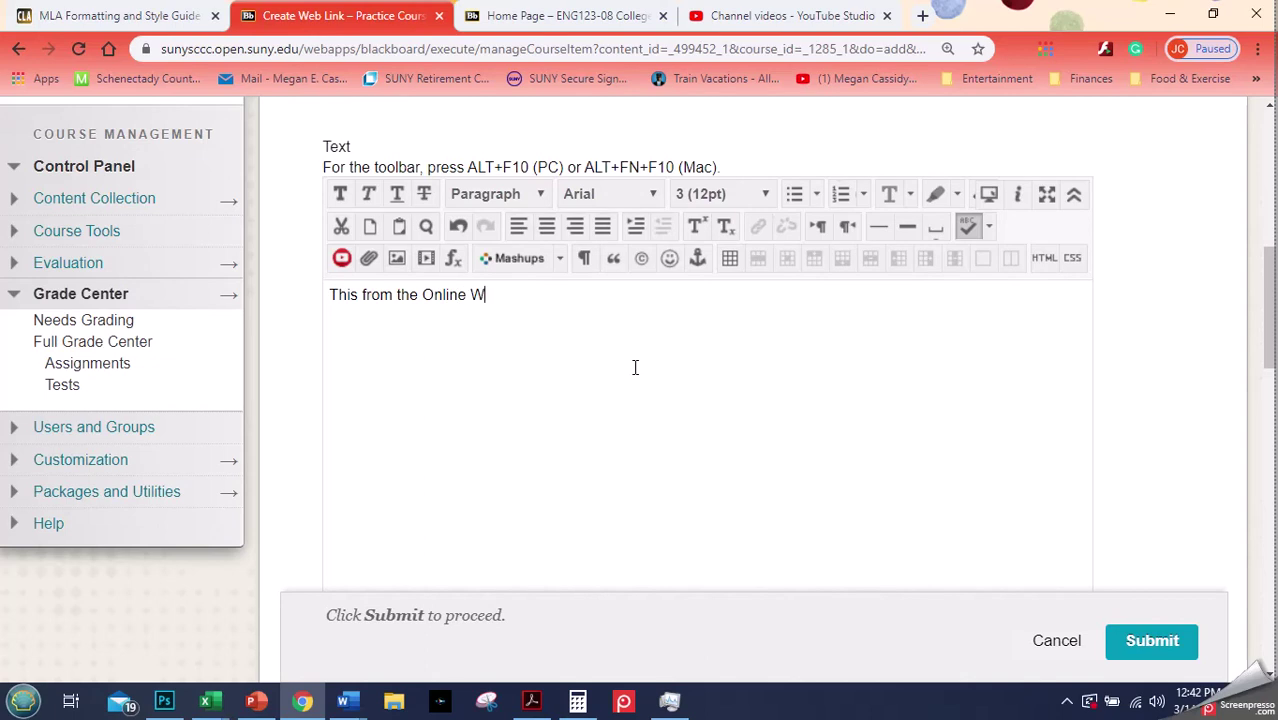
type("riting Lab")
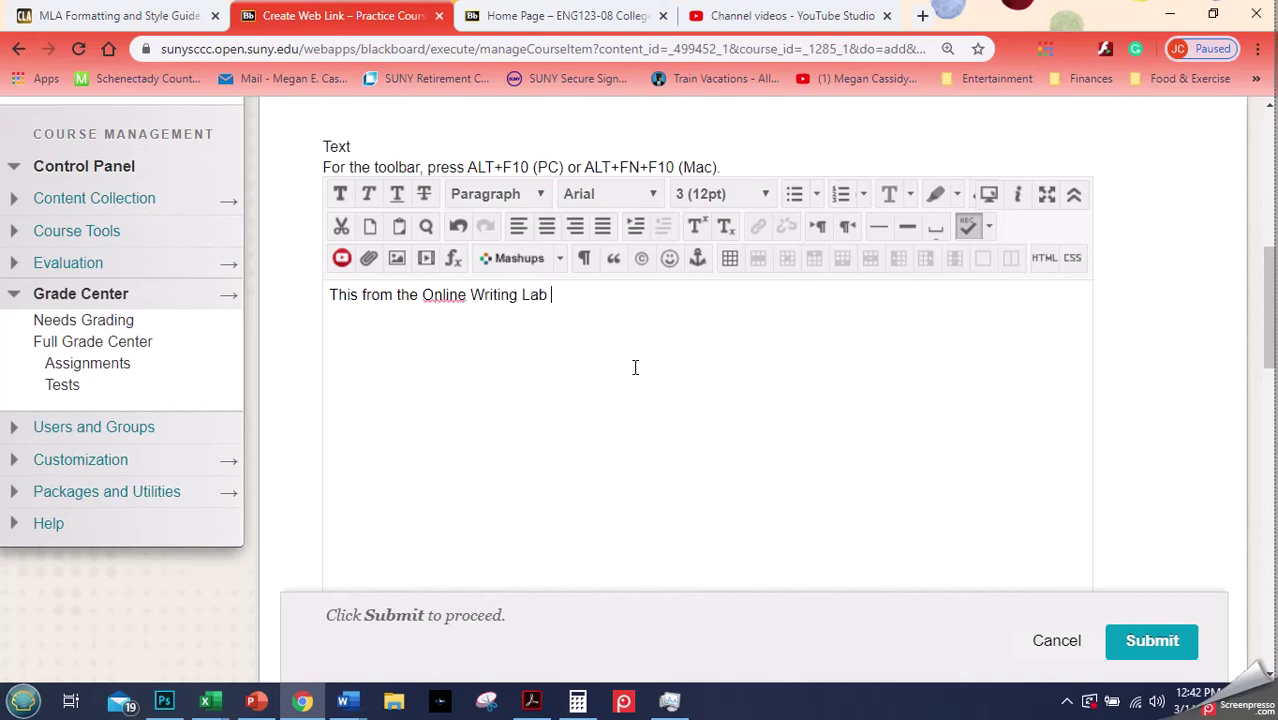
type(" (OWL) at Purdue. It")
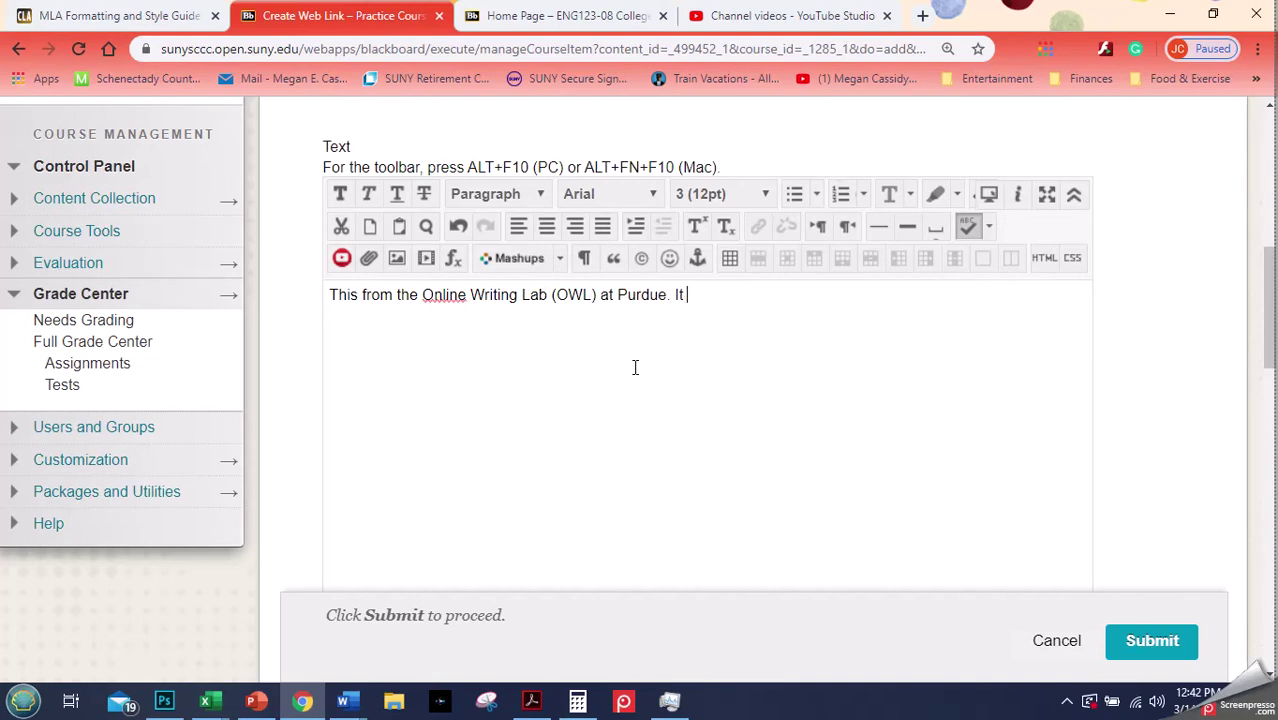
type(" give  a full des")
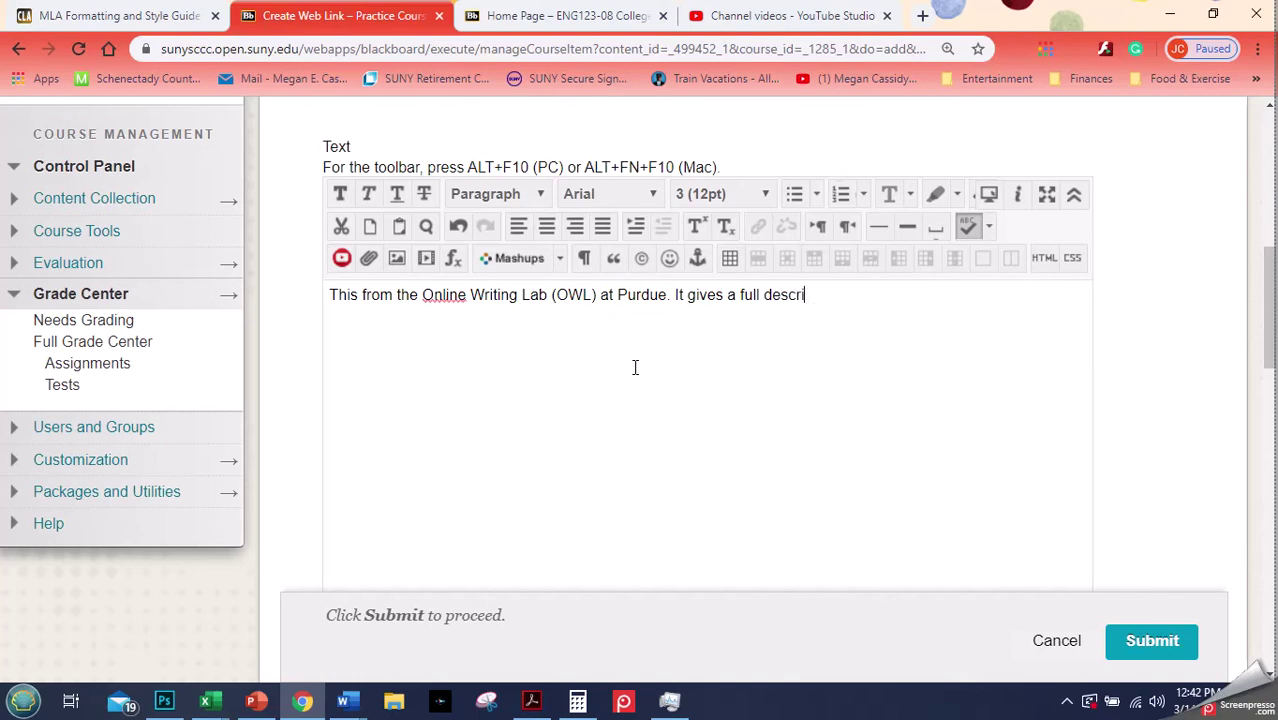
type("cription of how to docu")
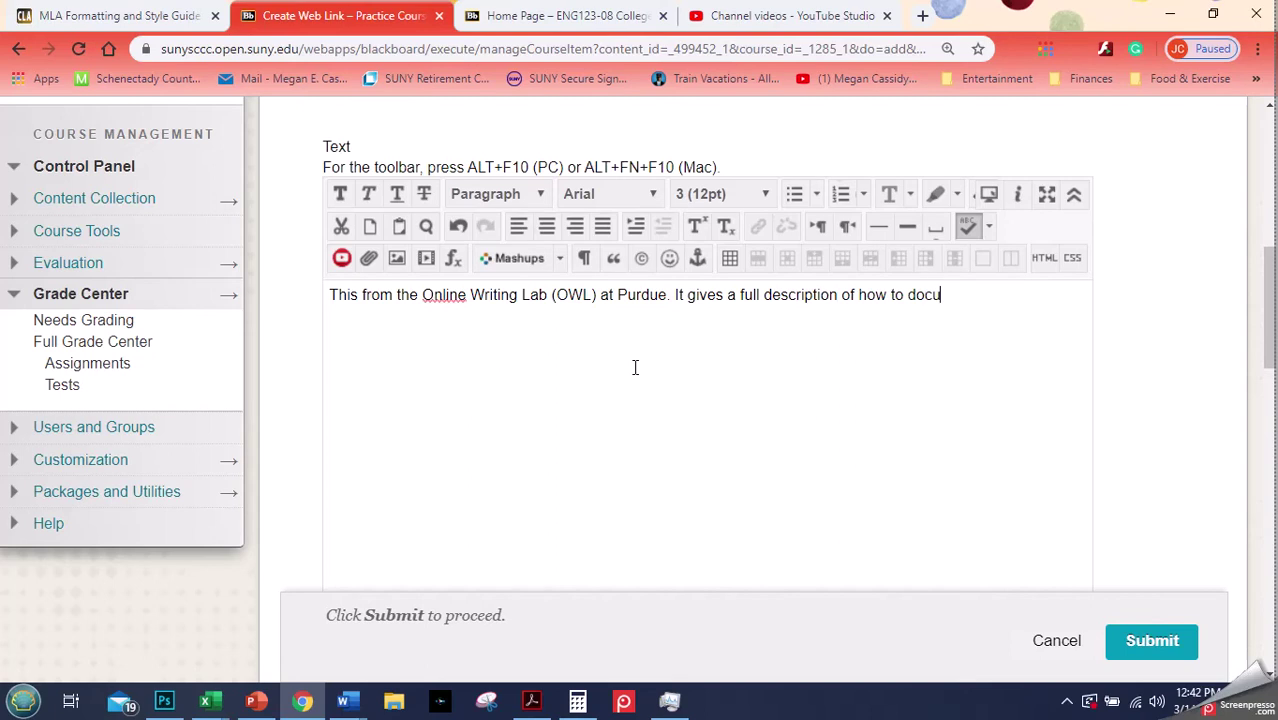
type("ment and cite")
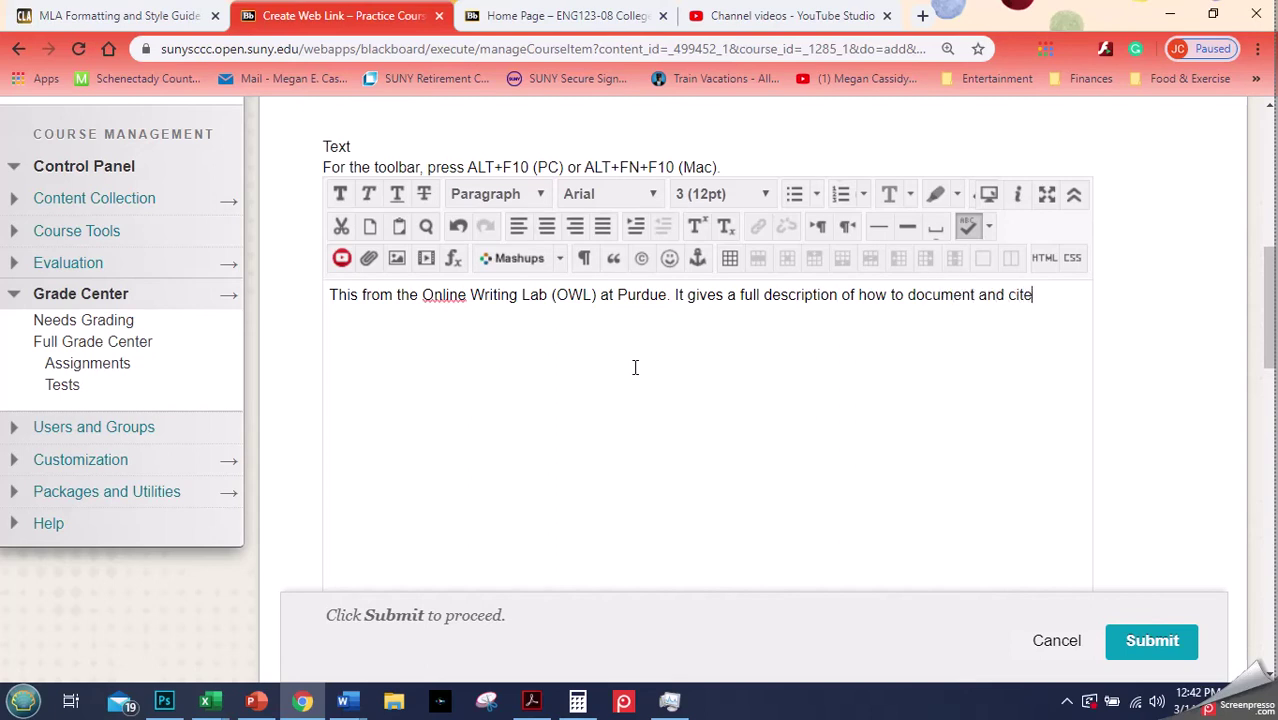
type(" sources using MLA formatting.")
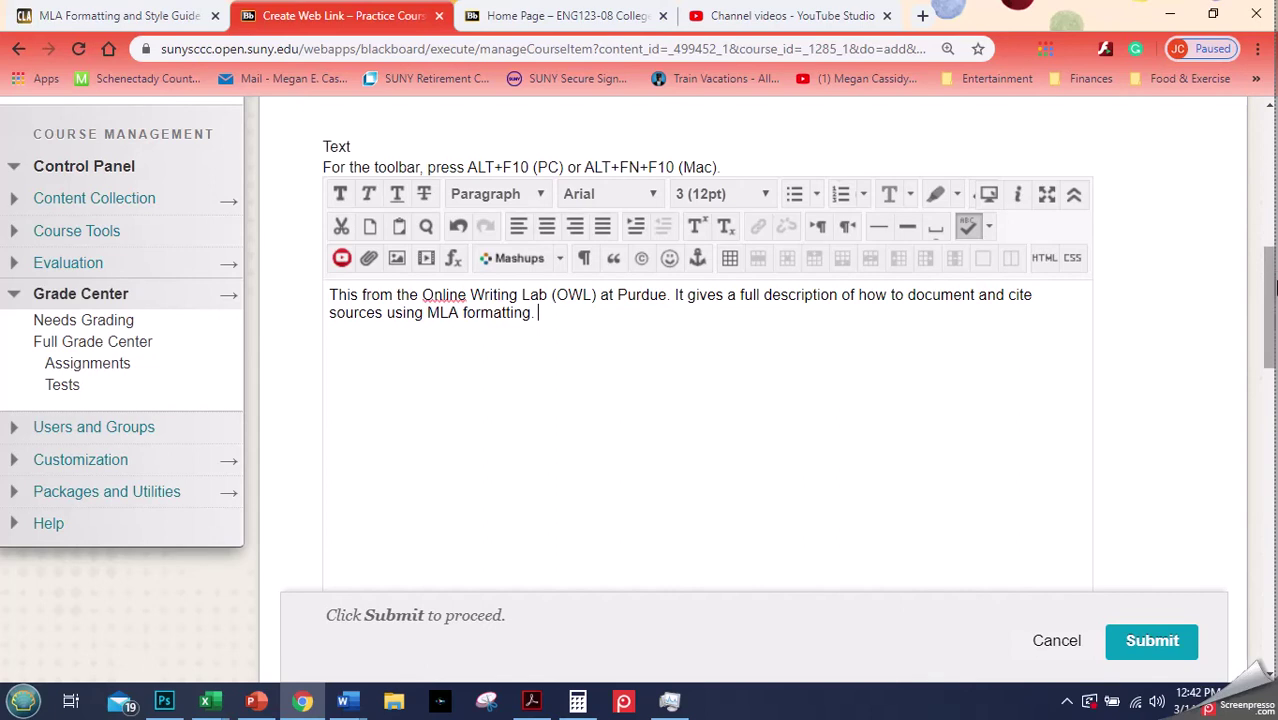
left_click_drag(1274, 289, 1266, 438)
left_click_drag(1085, 483, 1098, 177)
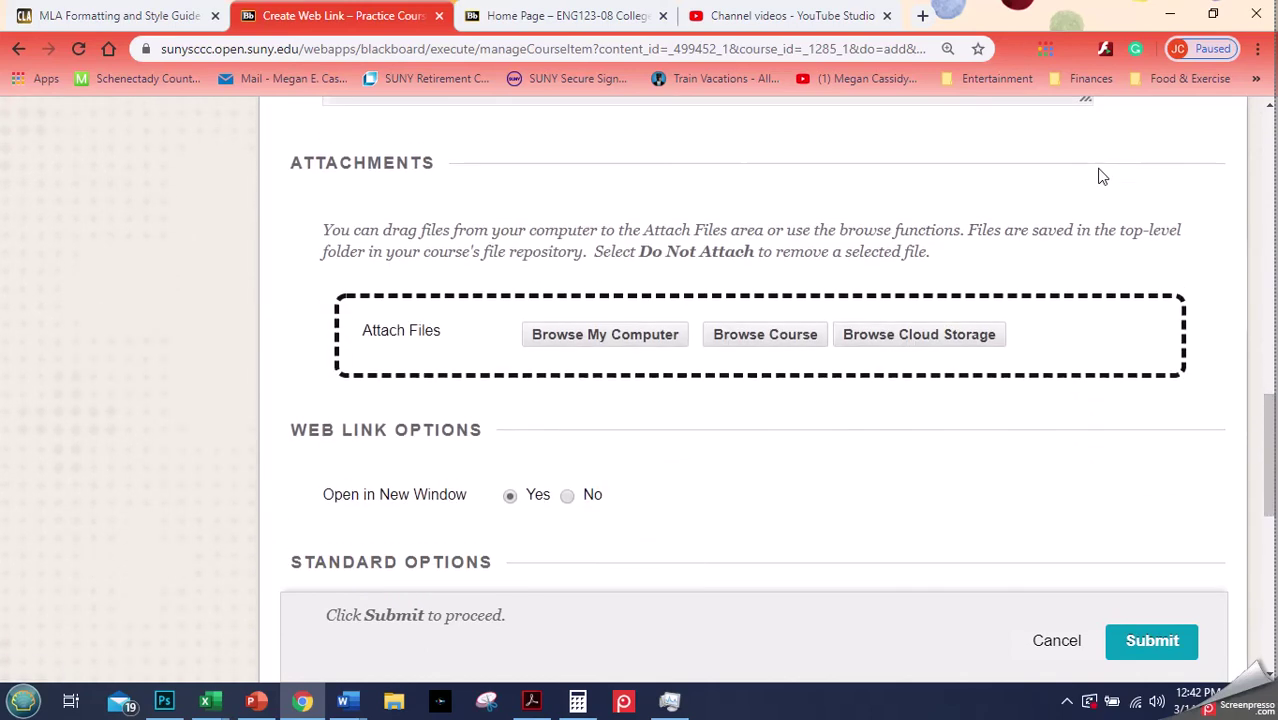
left_click_drag(1270, 466, 1256, 560)
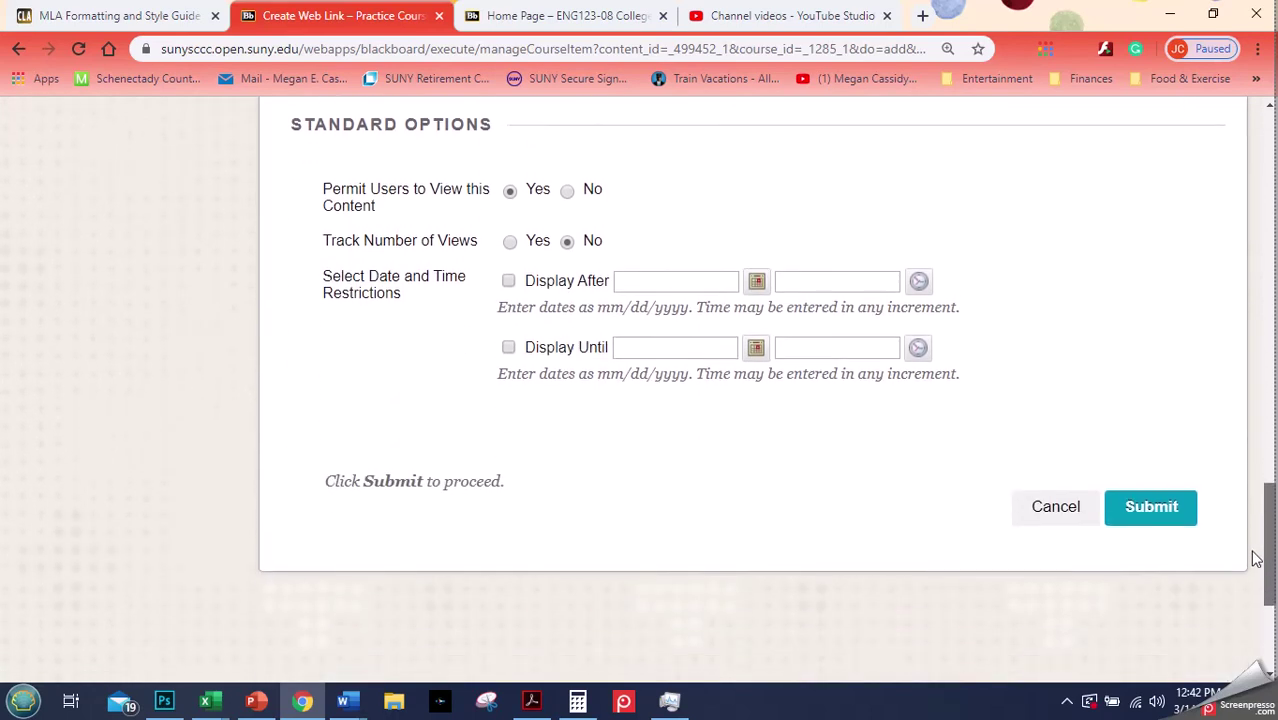
left_click(1158, 506)
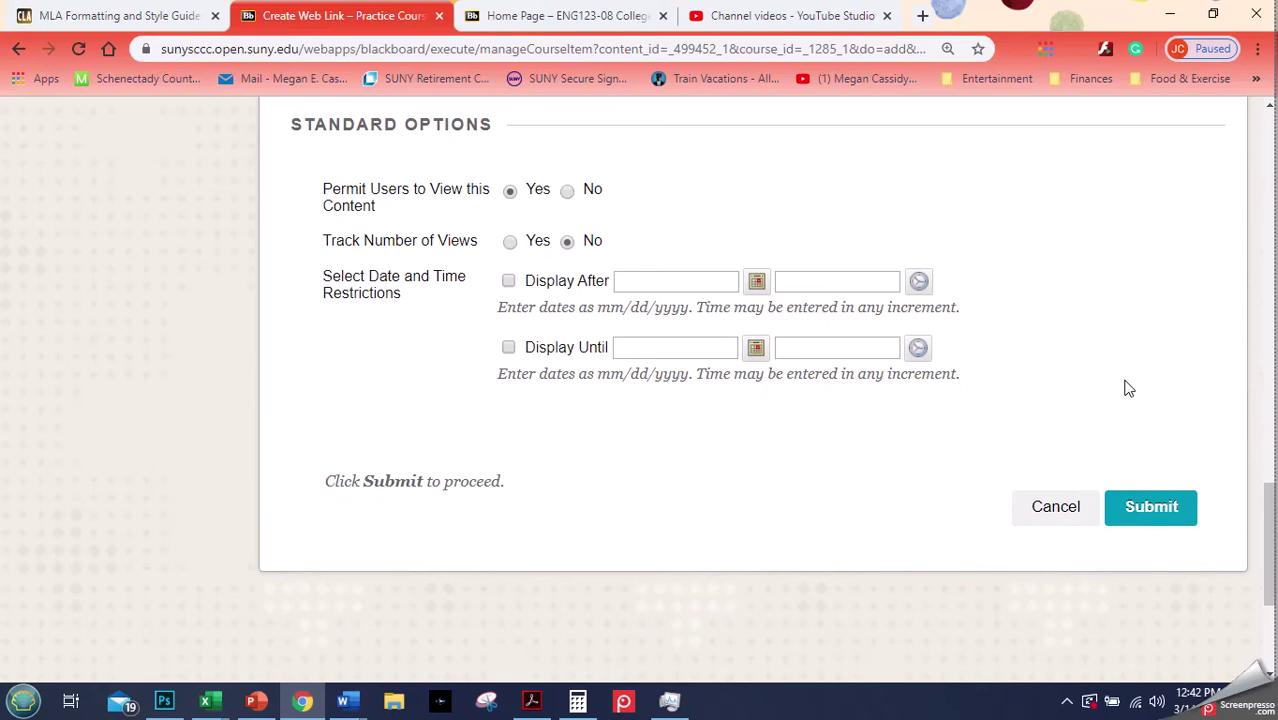
left_click(510, 244)
Submit the MLA Citation Guide link and check it is listed last, below Test 1
left_click(1160, 510)
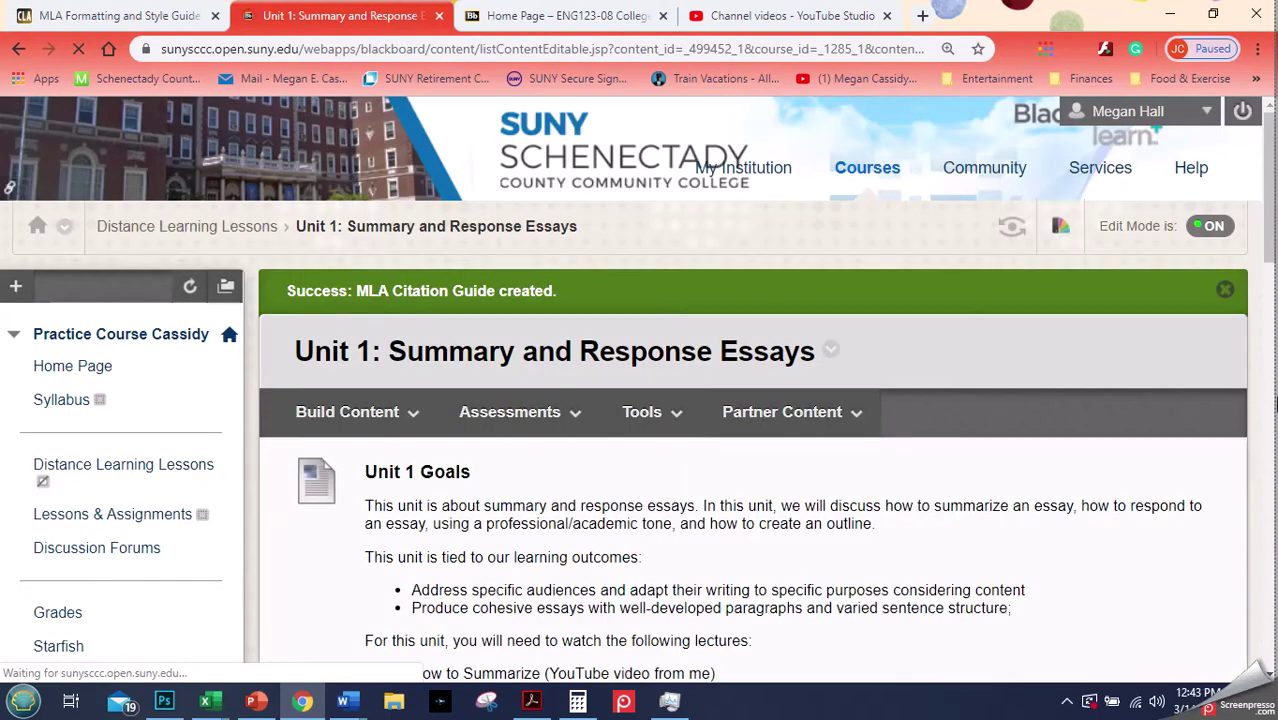
left_click(1225, 290)
left_click_drag(1272, 230, 1272, 625)
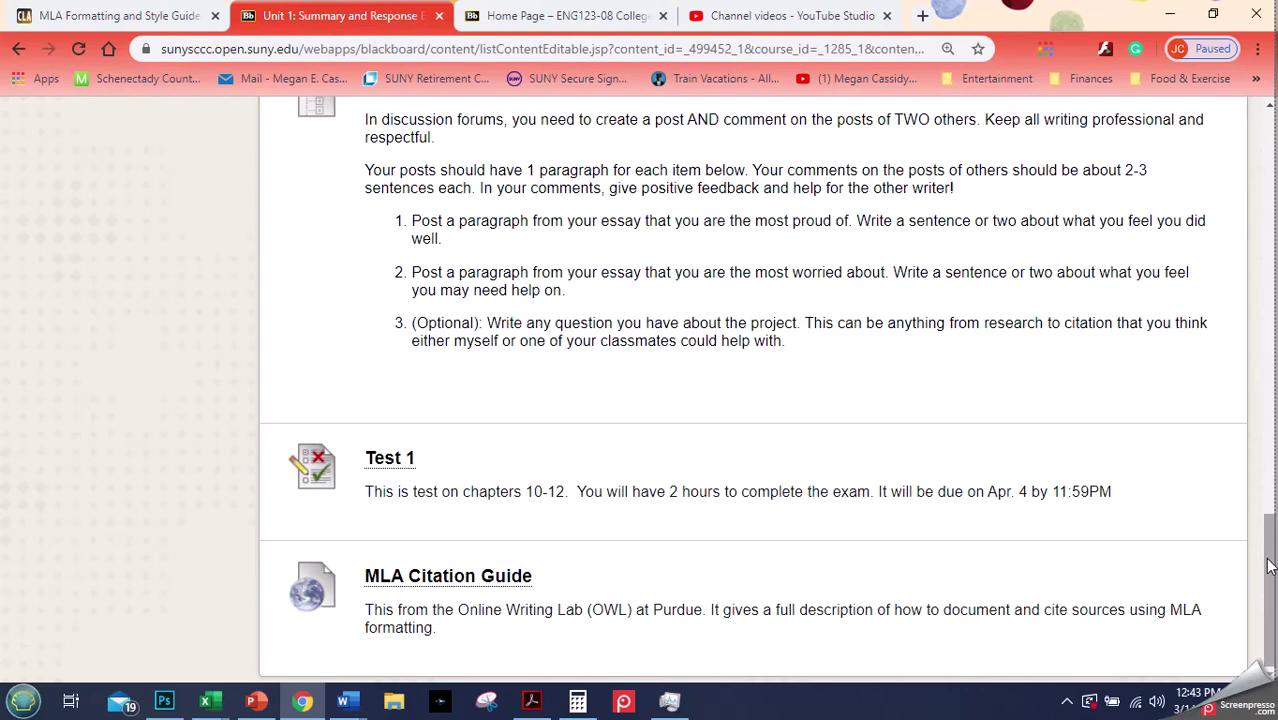
Start another Web Link in Unit 1 via Build Content, then go to YouTube Studio
left_click_drag(1266, 555, 1244, 158)
scroll(1232, 206, "down", 3)
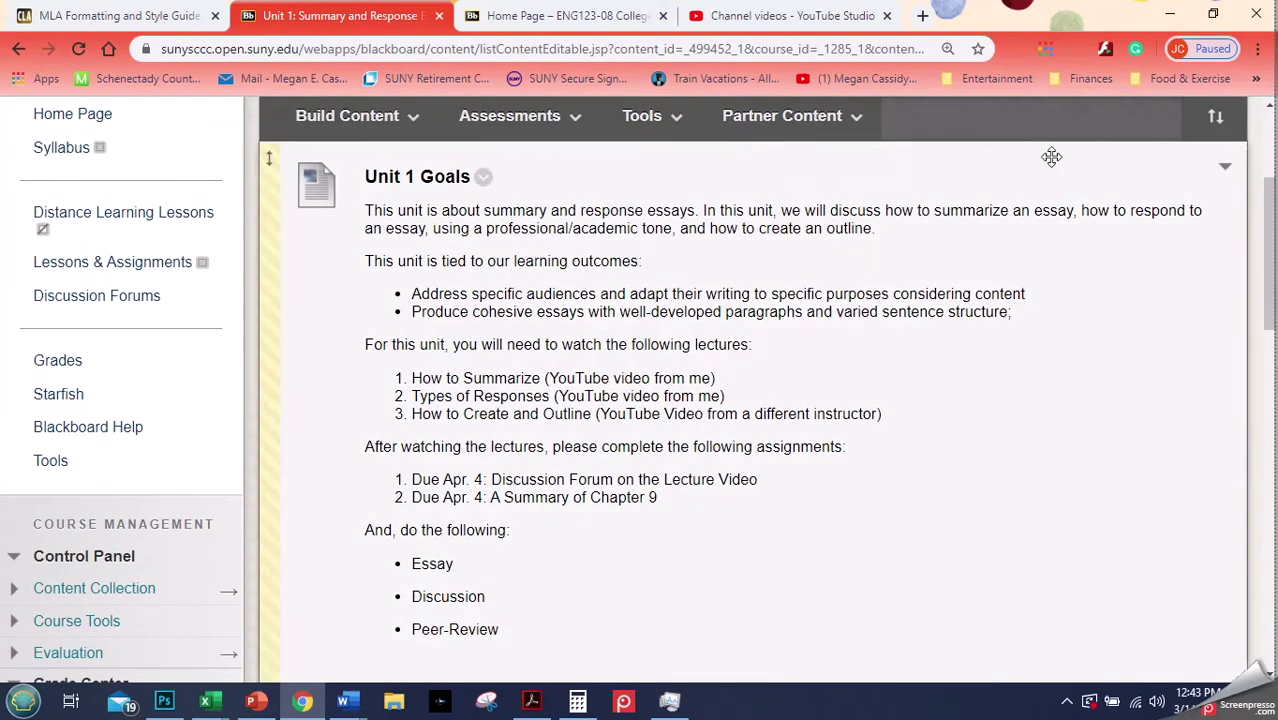
left_click(407, 118)
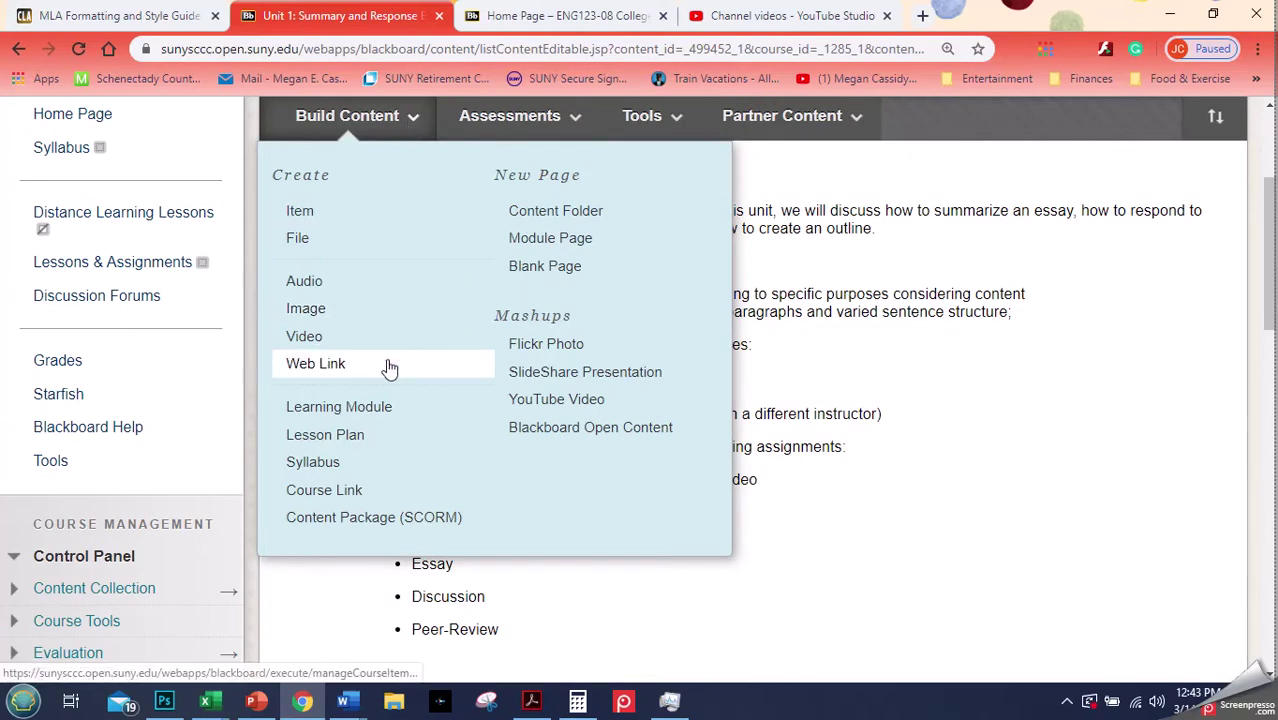
left_click(390, 366)
left_click(712, 12)
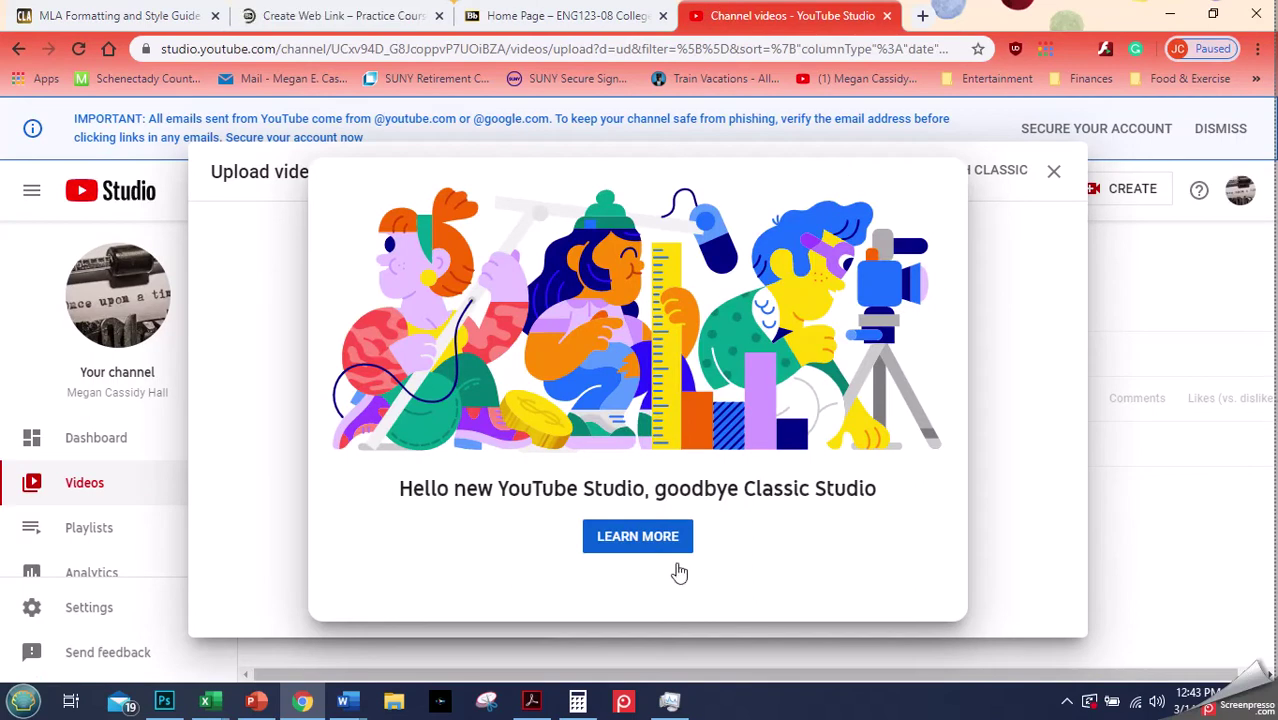
Clear the Studio pop-ups and locate the Coronavirus Cold Open - SNL video on YouTube
left_click(998, 358)
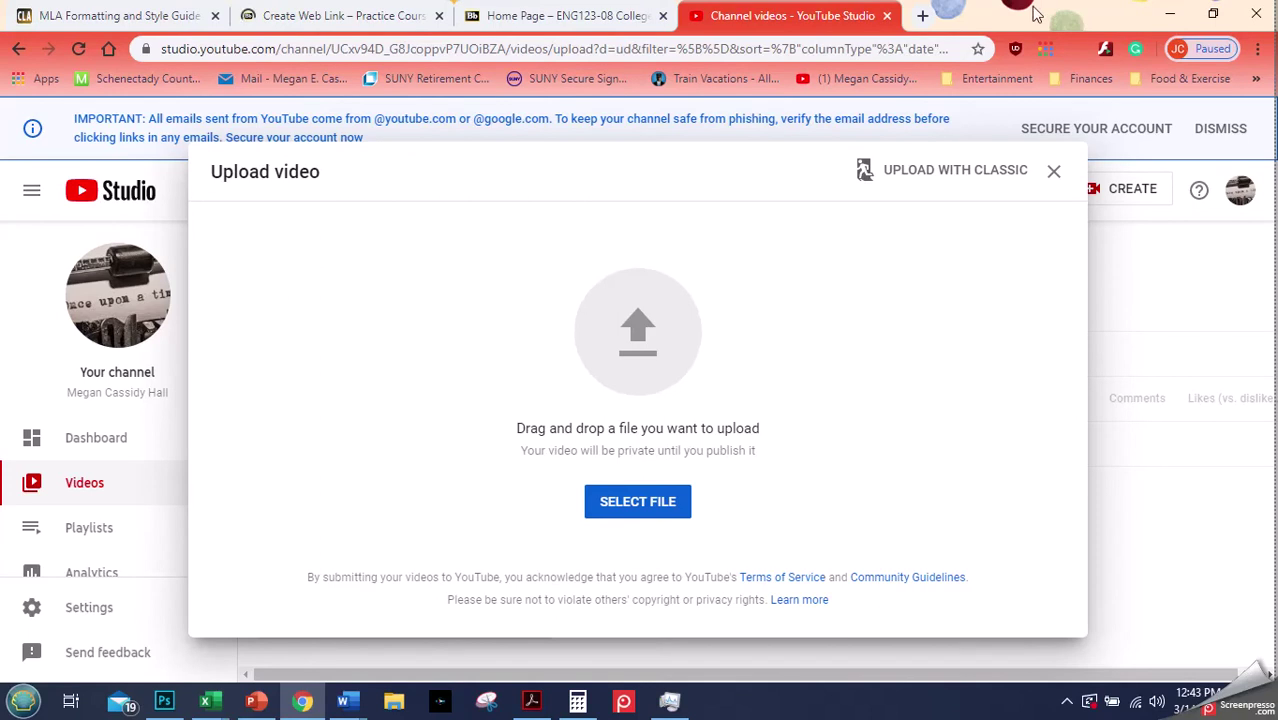
left_click(1054, 172)
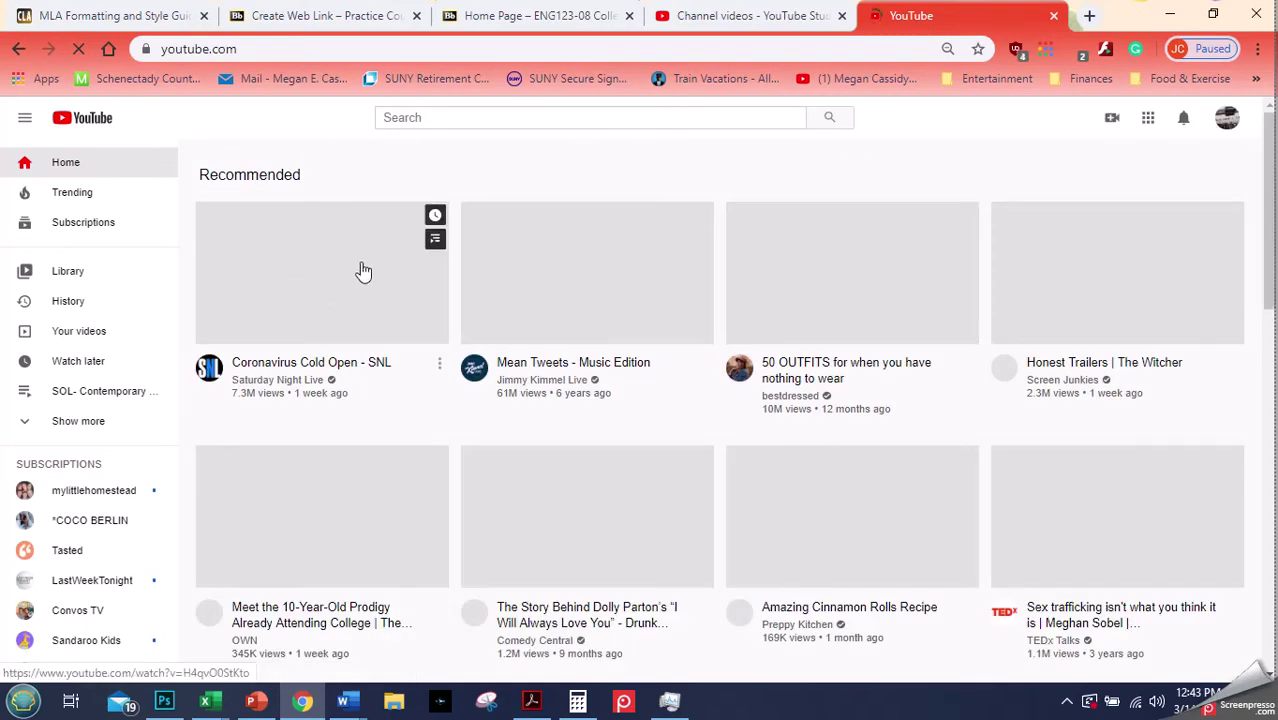
left_click(439, 364)
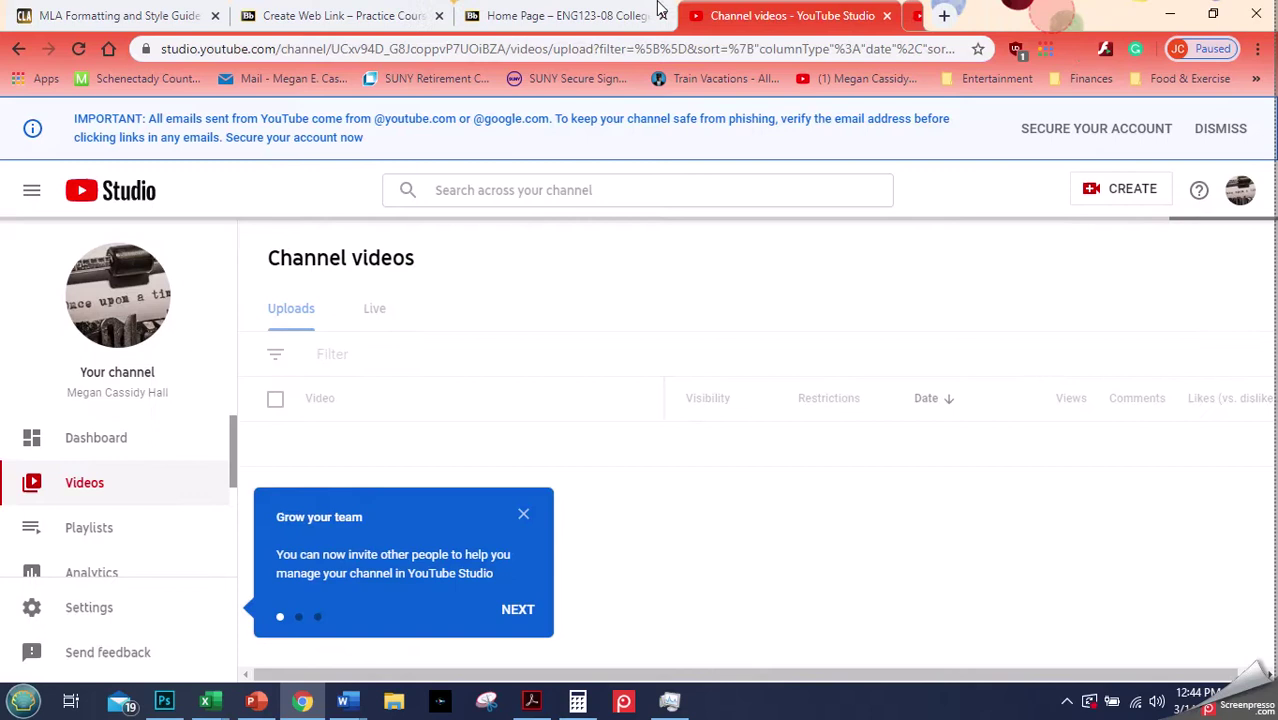
left_click(258, 12)
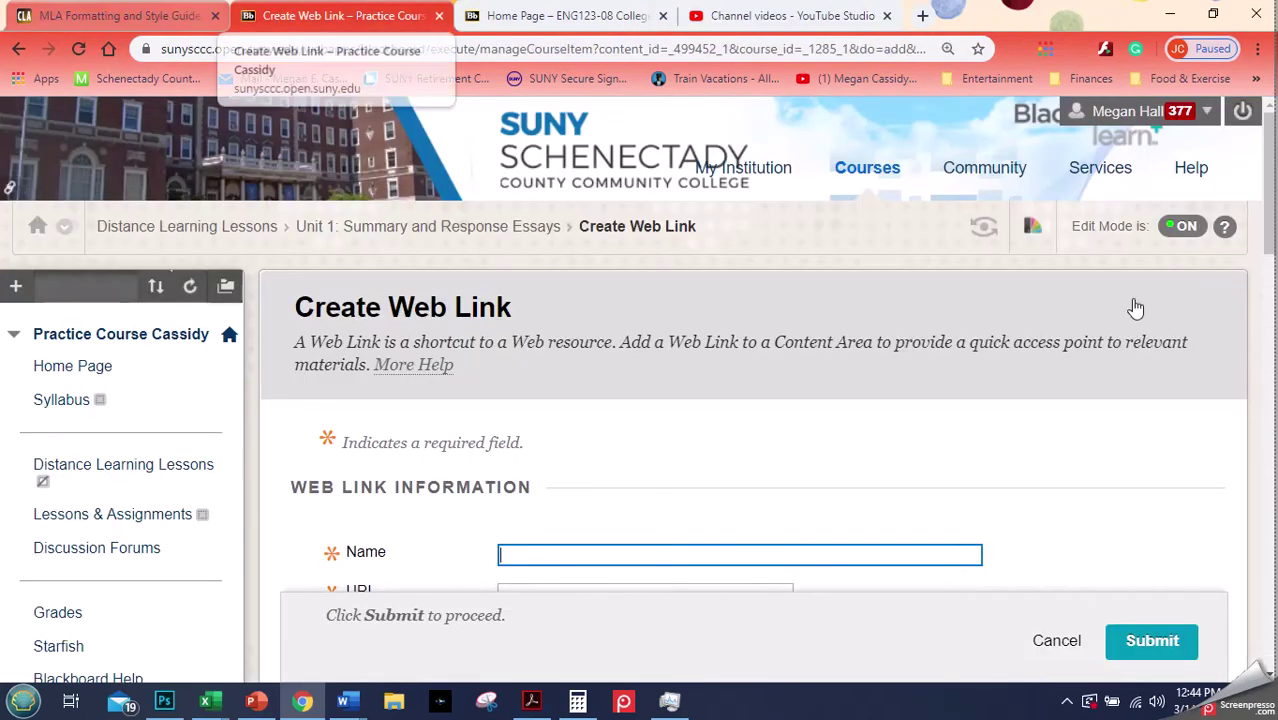
Name the link 'Required Viewing: YouTube Clip of SNL' and paste the SNL video URL
left_click_drag(1265, 205, 1262, 324)
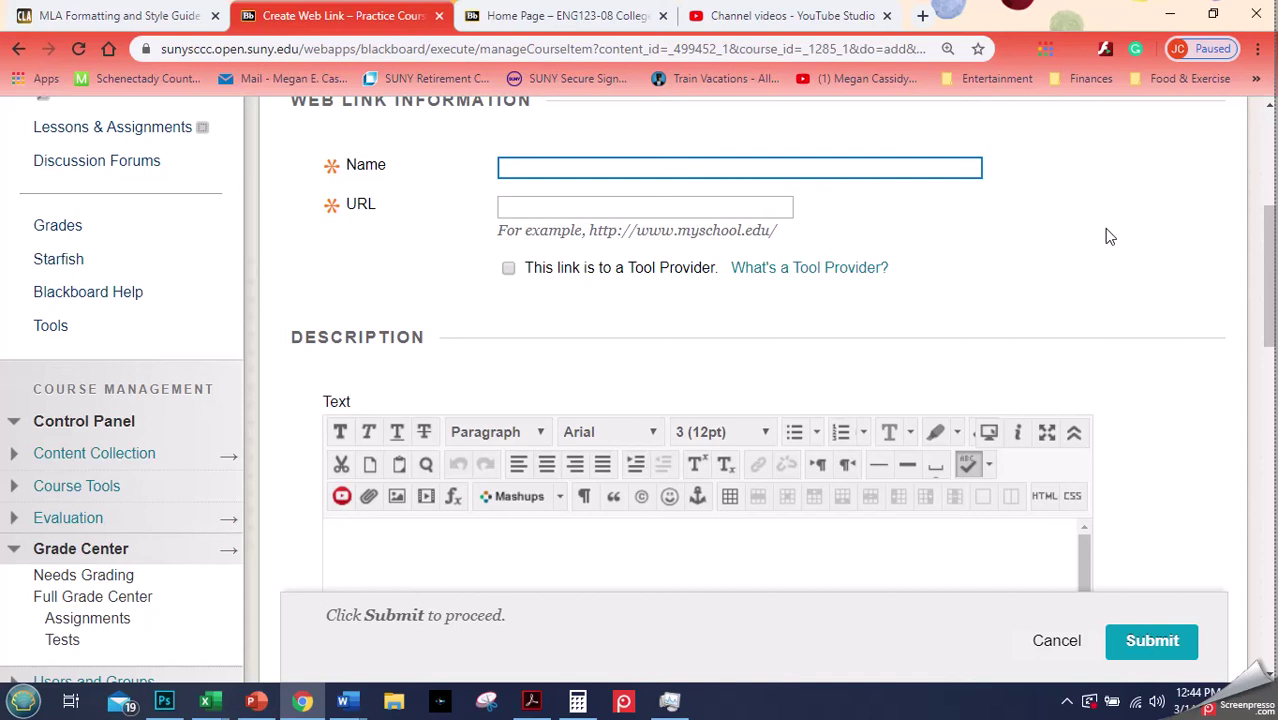
left_click(662, 168)
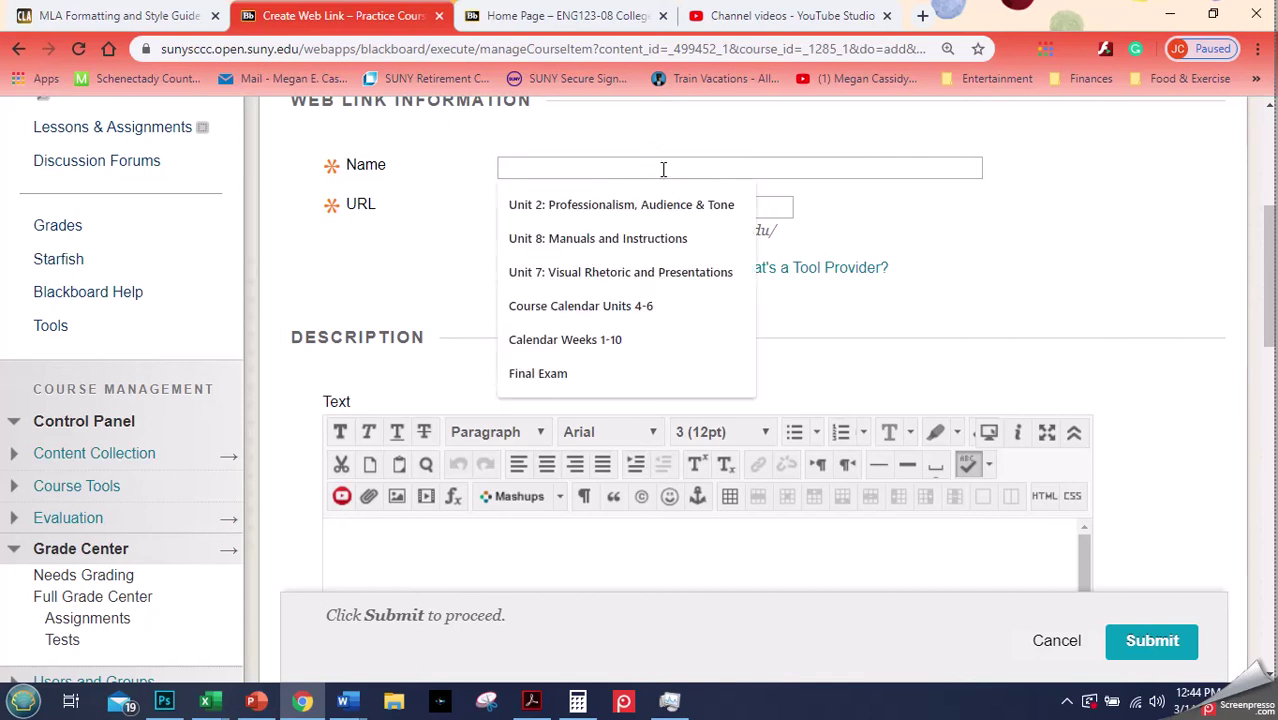
type("Y")
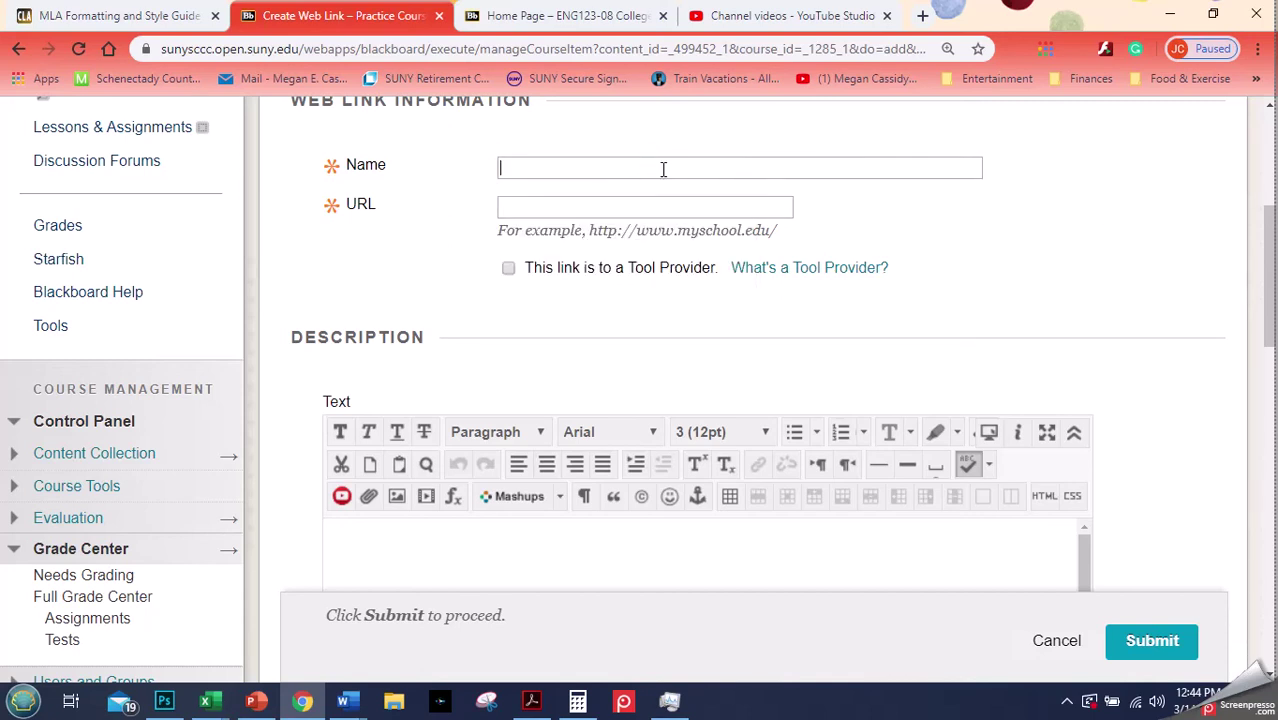
type("Required Vie")
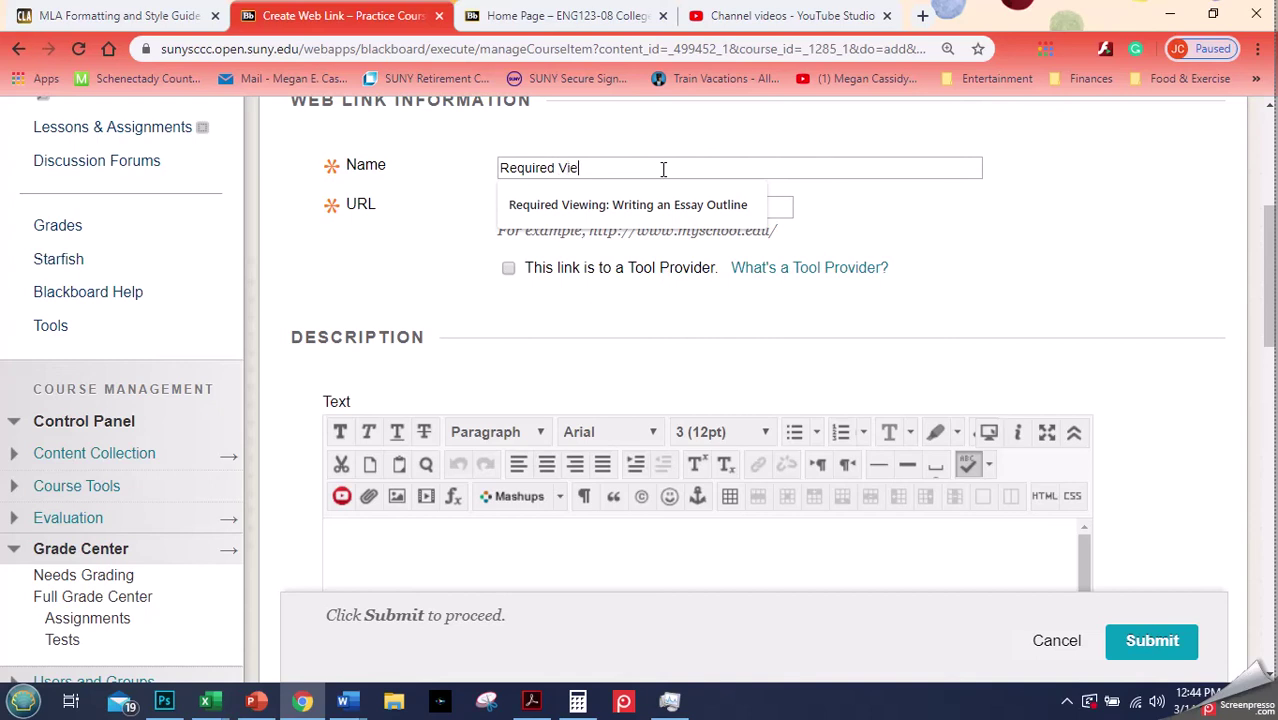
type("wing: YouTube C")
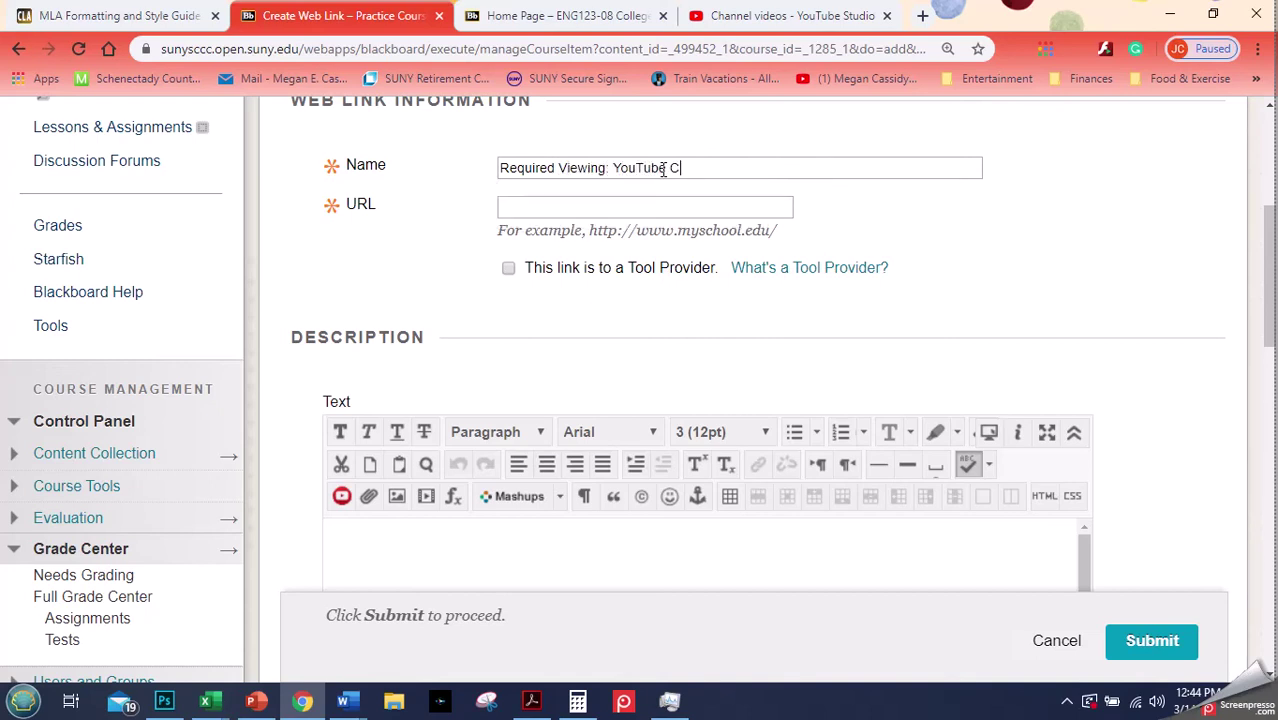
type("lip of SNL")
left_click(653, 206)
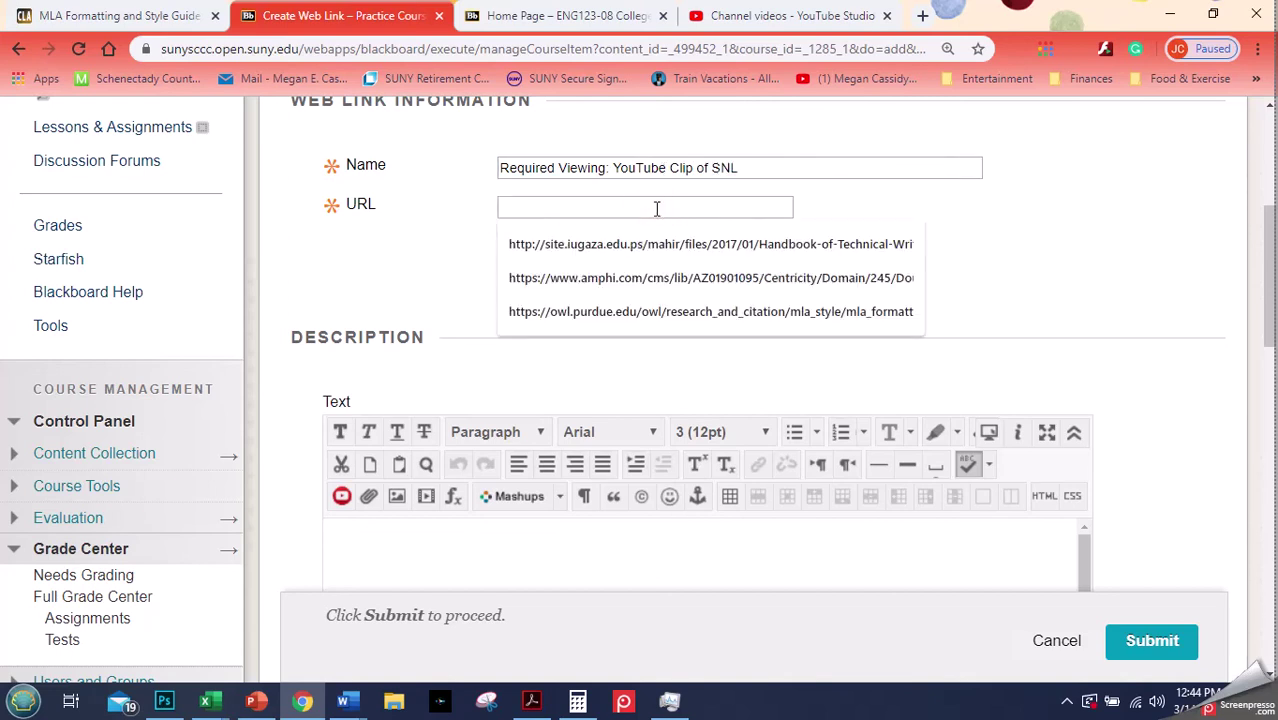
type("https://www.youtube.com/watch?v=H4qvO0StKto")
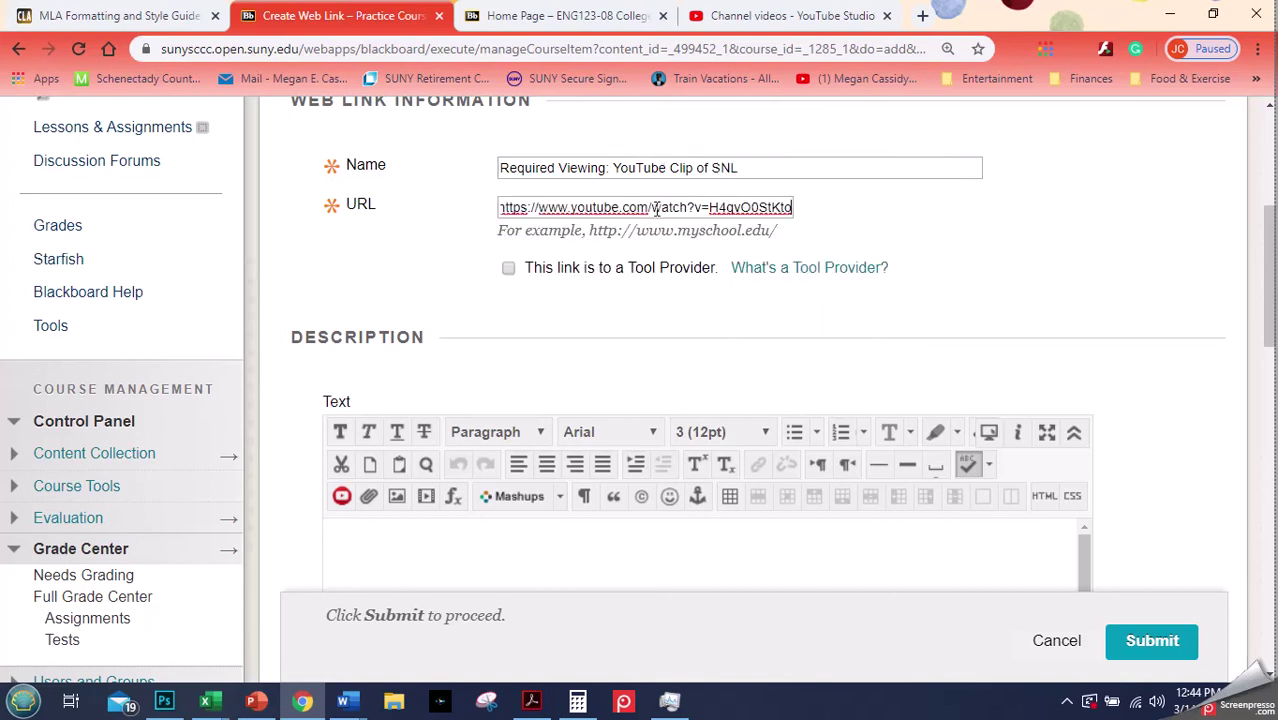
Add the description 'This is a clip from SNL about the Coronavirus' and submit
left_click(690, 556)
type("This ")
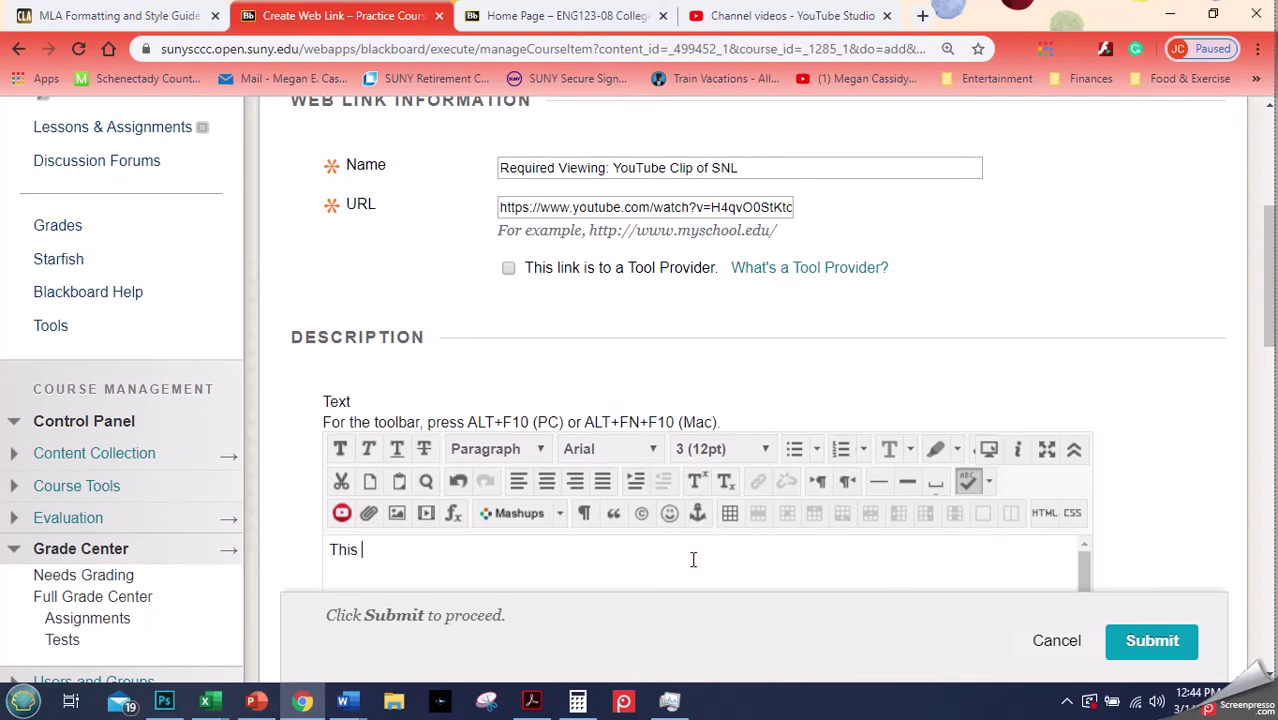
type("is a clip from ")
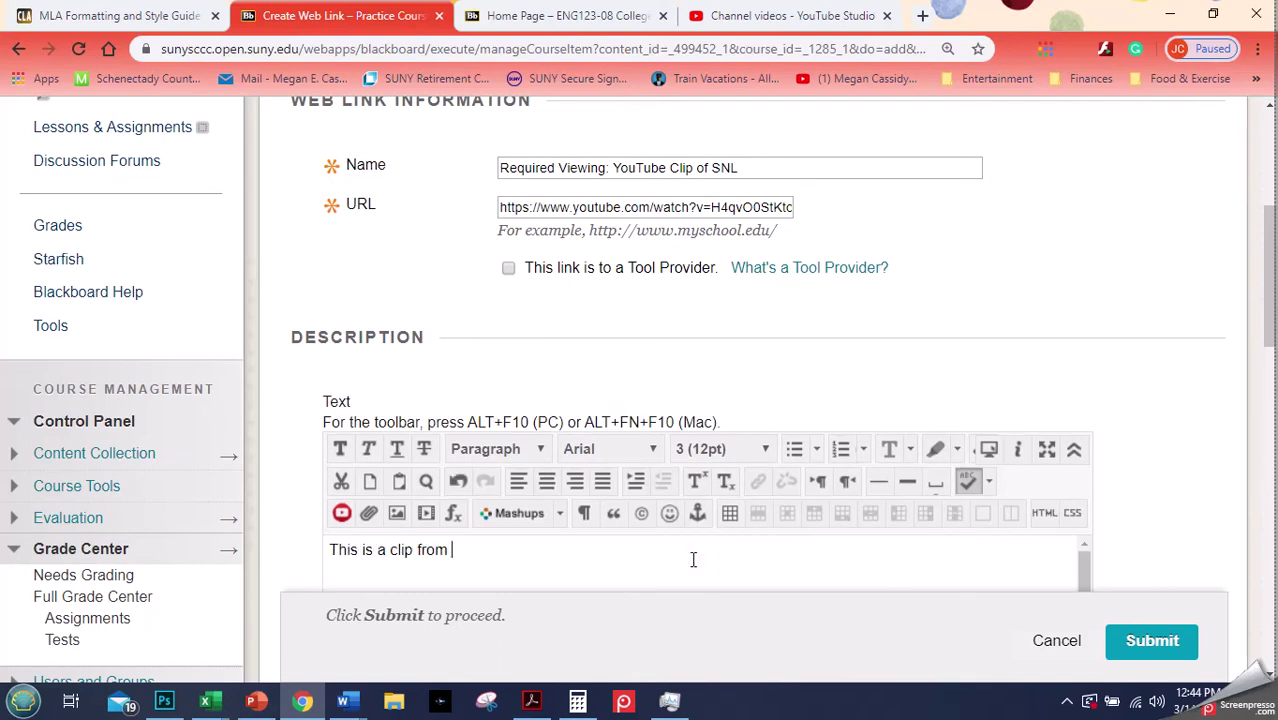
type("SNL about the")
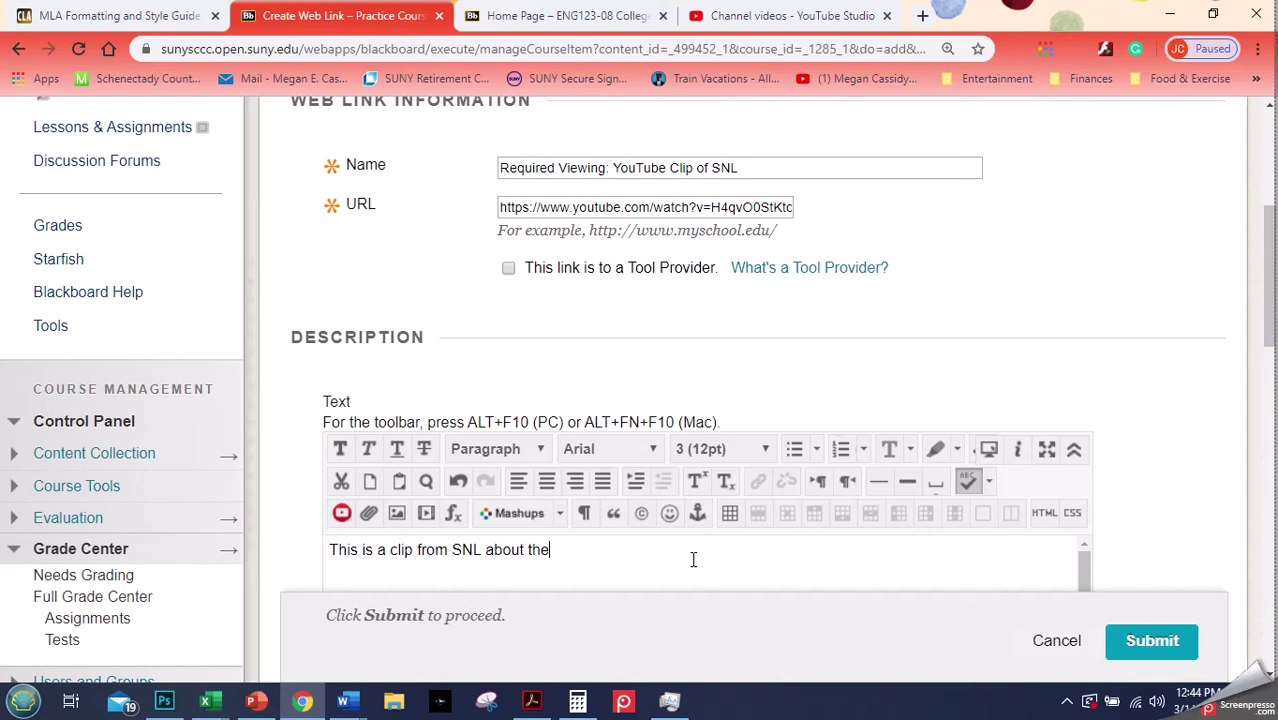
type(" Coronavirus")
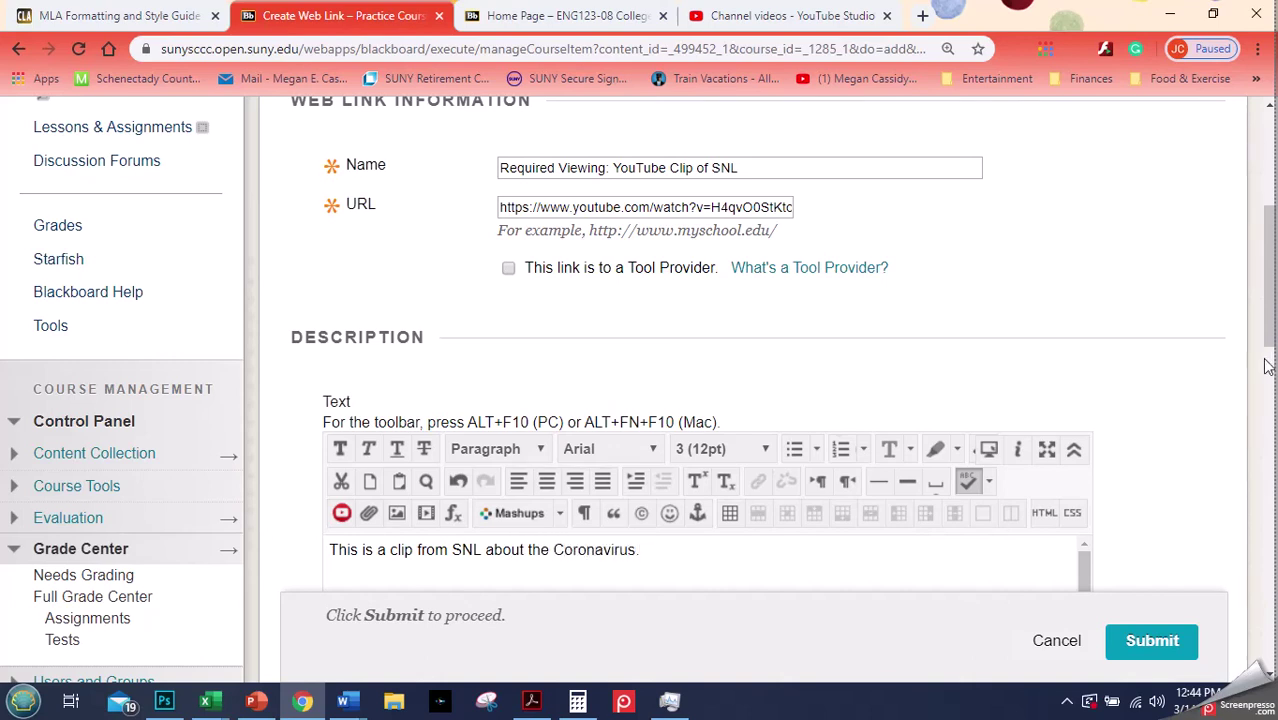
scroll(1268, 366, "down", 5)
left_click(1152, 640)
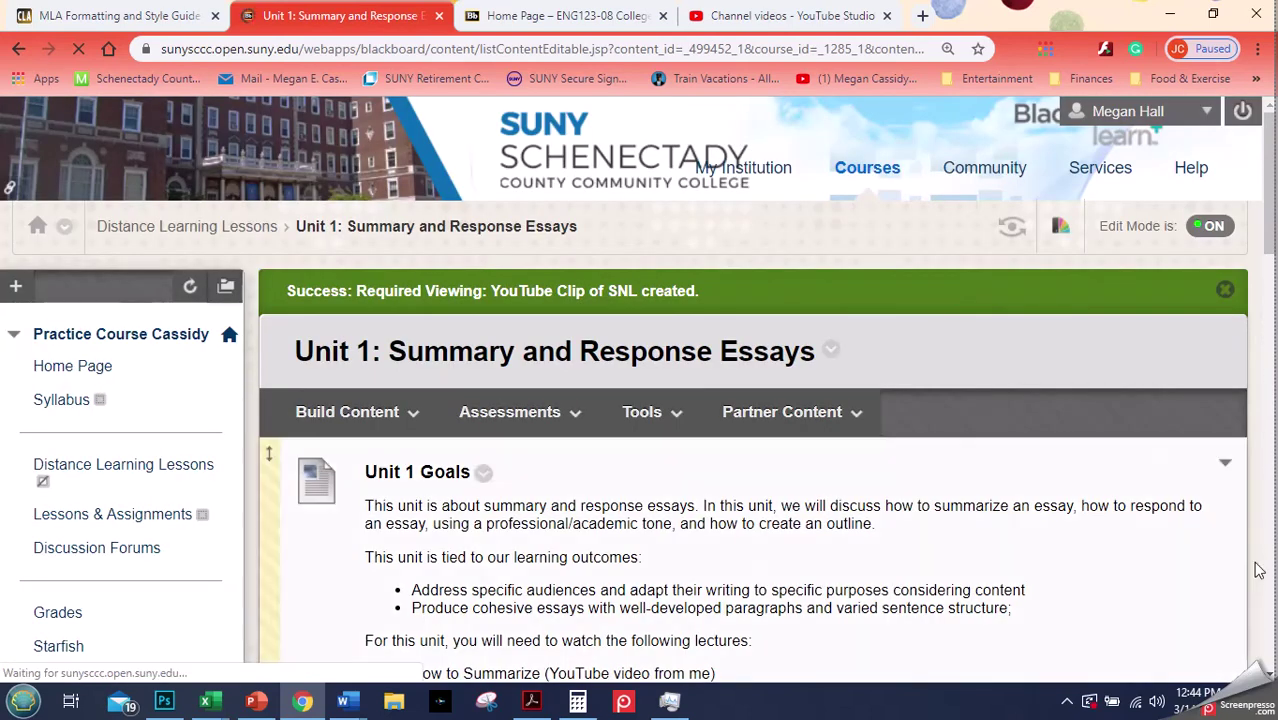
Scroll down Unit 1 to confirm the SNL clip link is listed last
left_click_drag(1267, 245, 1254, 668)
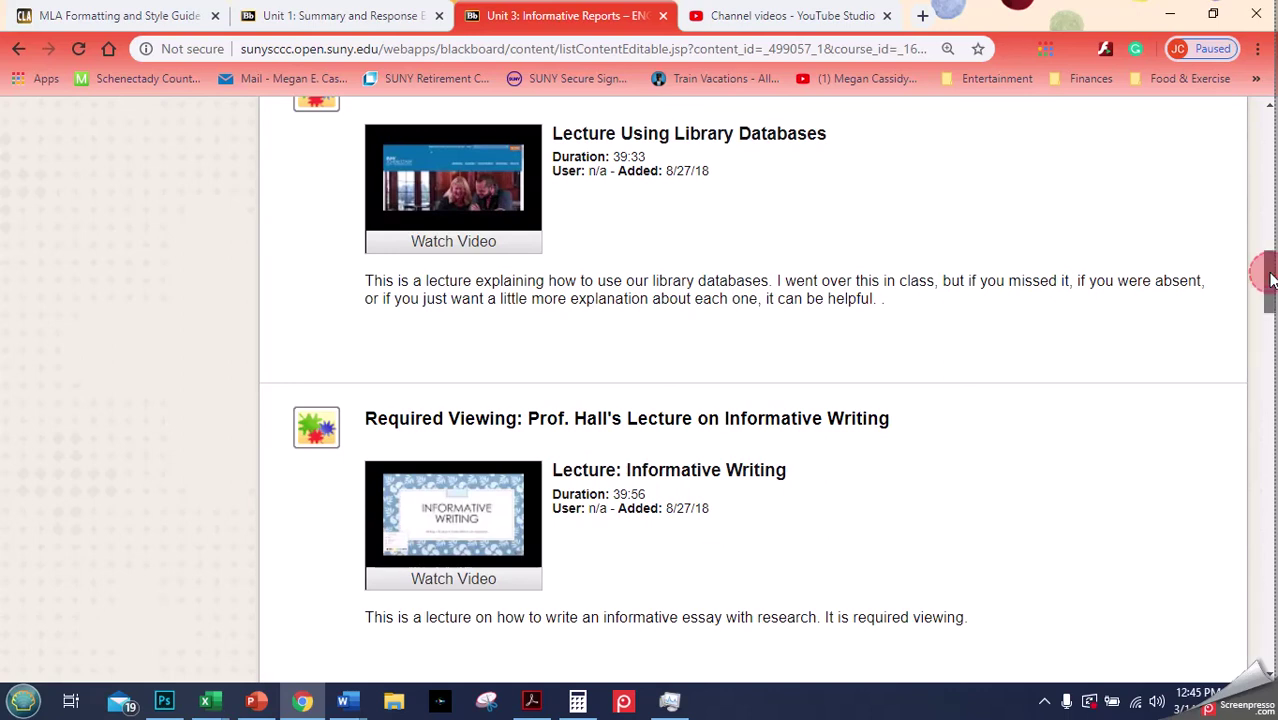
Open the Lecture Using Library Databases video player on the Unit 3 page
scroll(1270, 277, "up", 1)
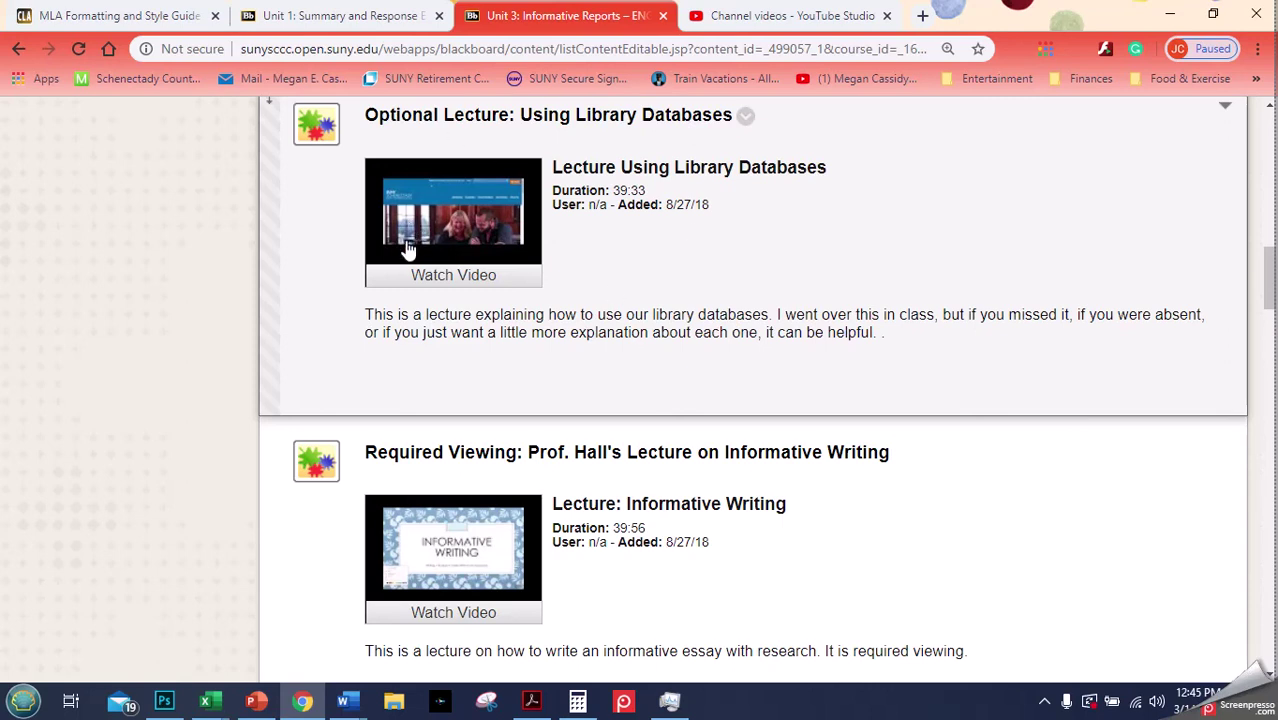
left_click(474, 213)
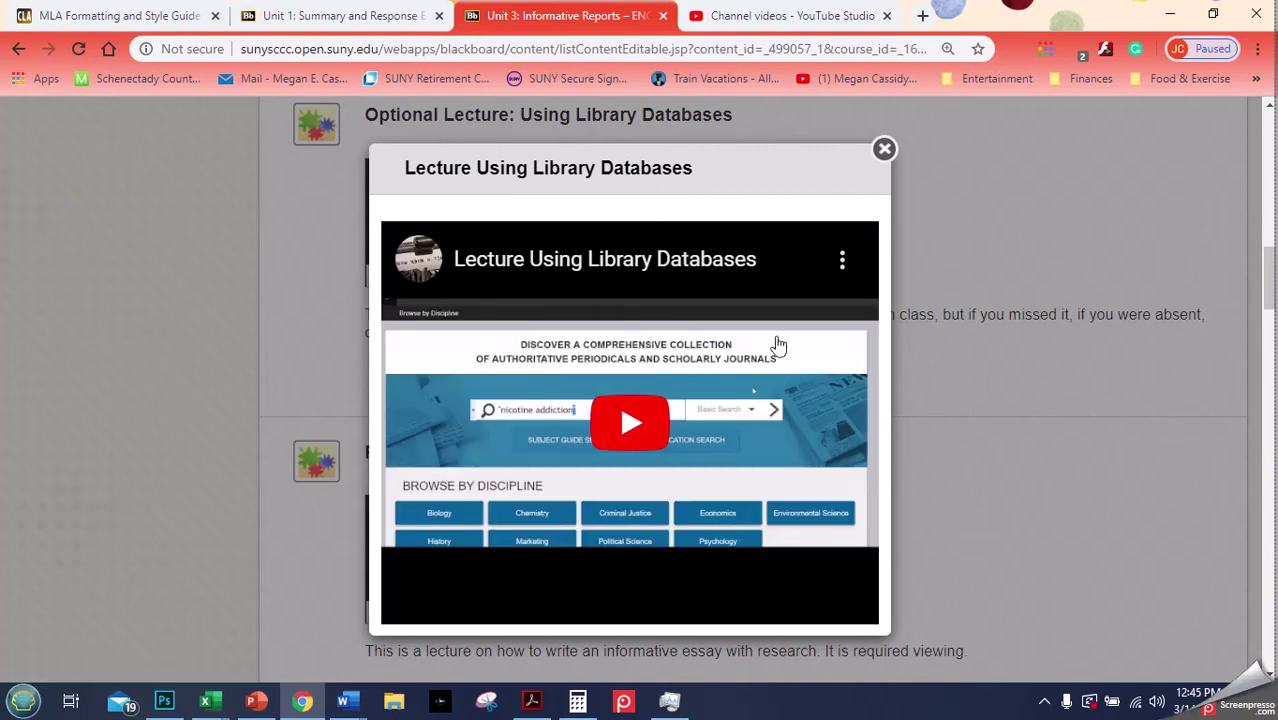
Start the library databases lecture, mute its sound, and close the player
left_click(625, 426)
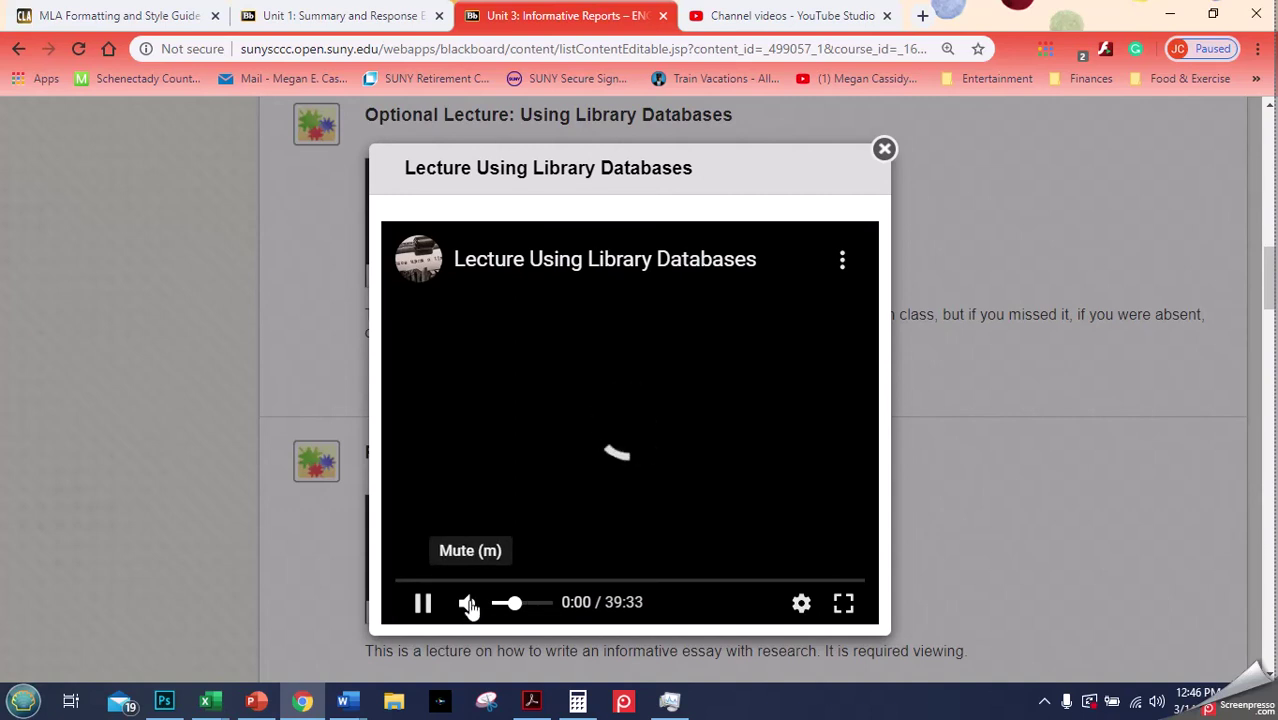
left_click(468, 604)
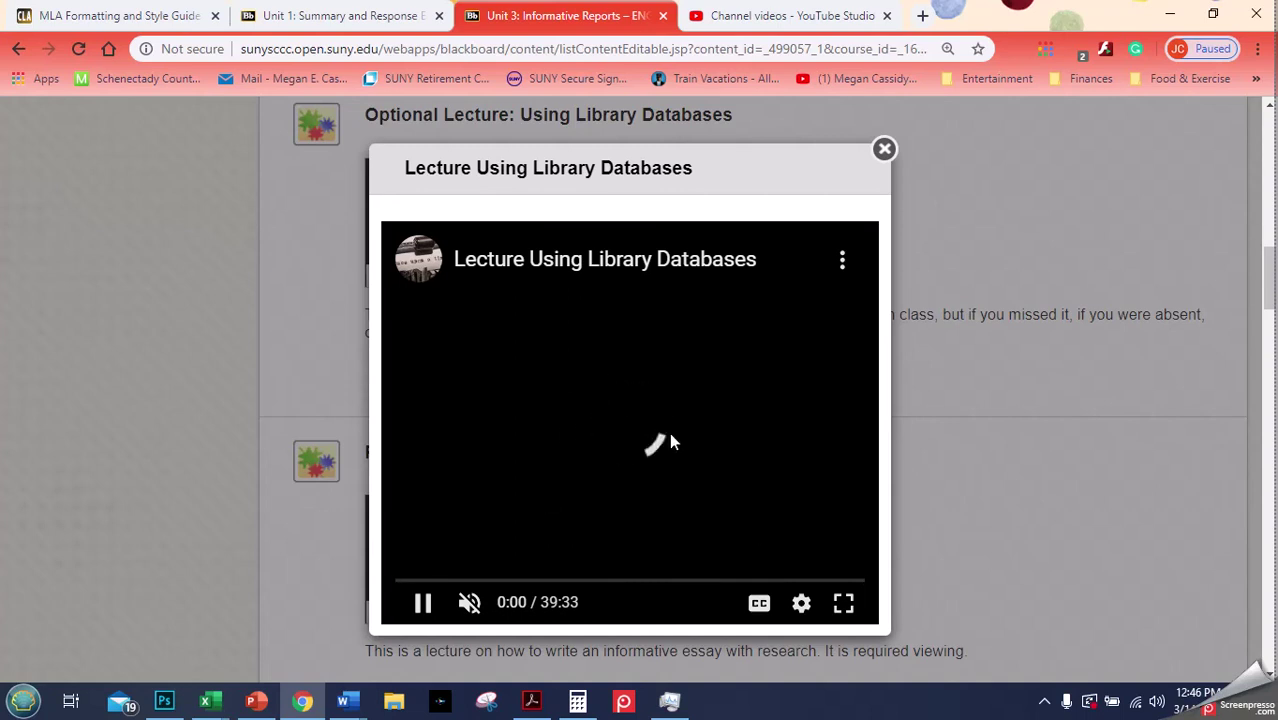
left_click(884, 150)
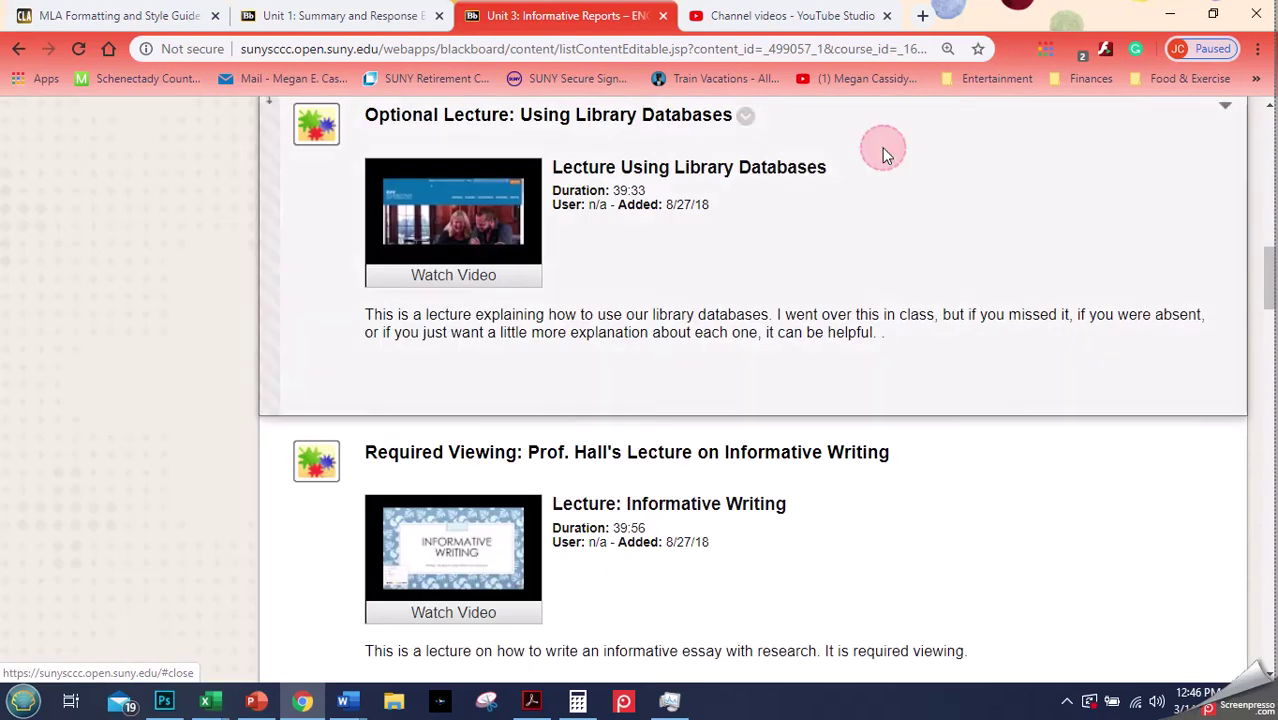
Switch back to the Unit 1 page to follow the MLA Citation Guide link to Purdue OWL
left_click(340, 15)
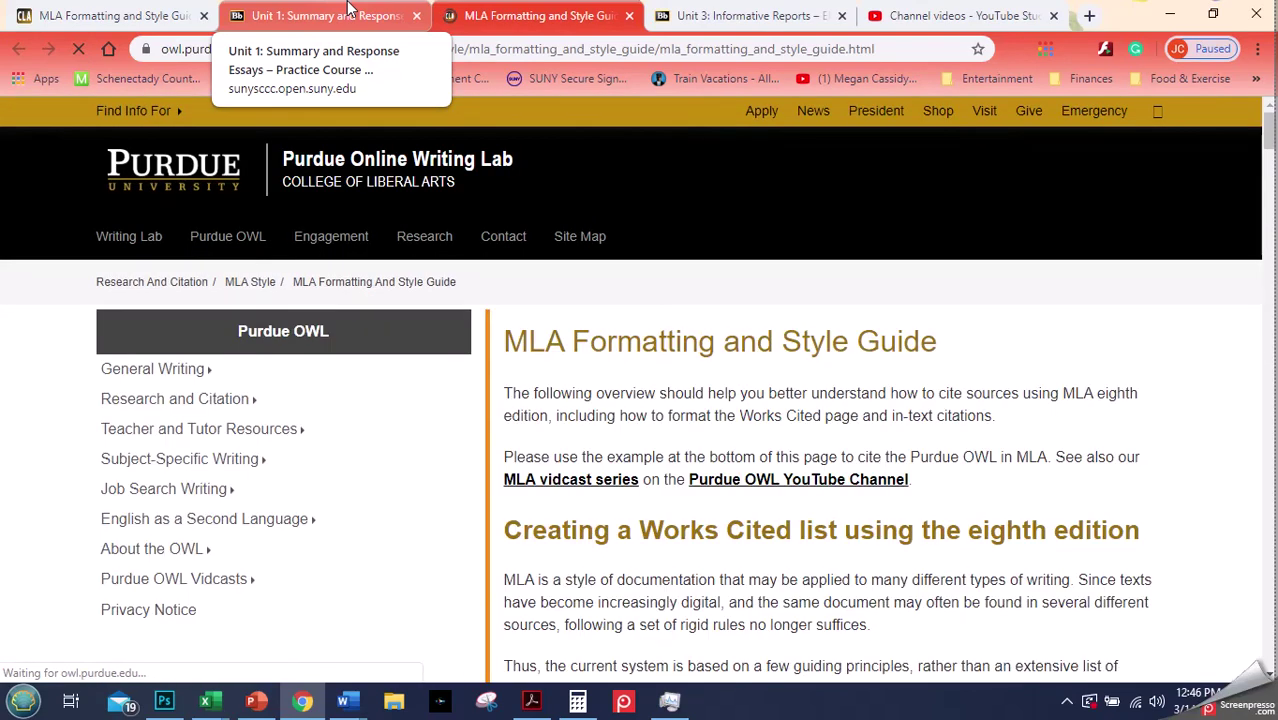
Return to the Unit 1: Summary and Response page listing the MLA guide and SNL clip links
left_click(348, 12)
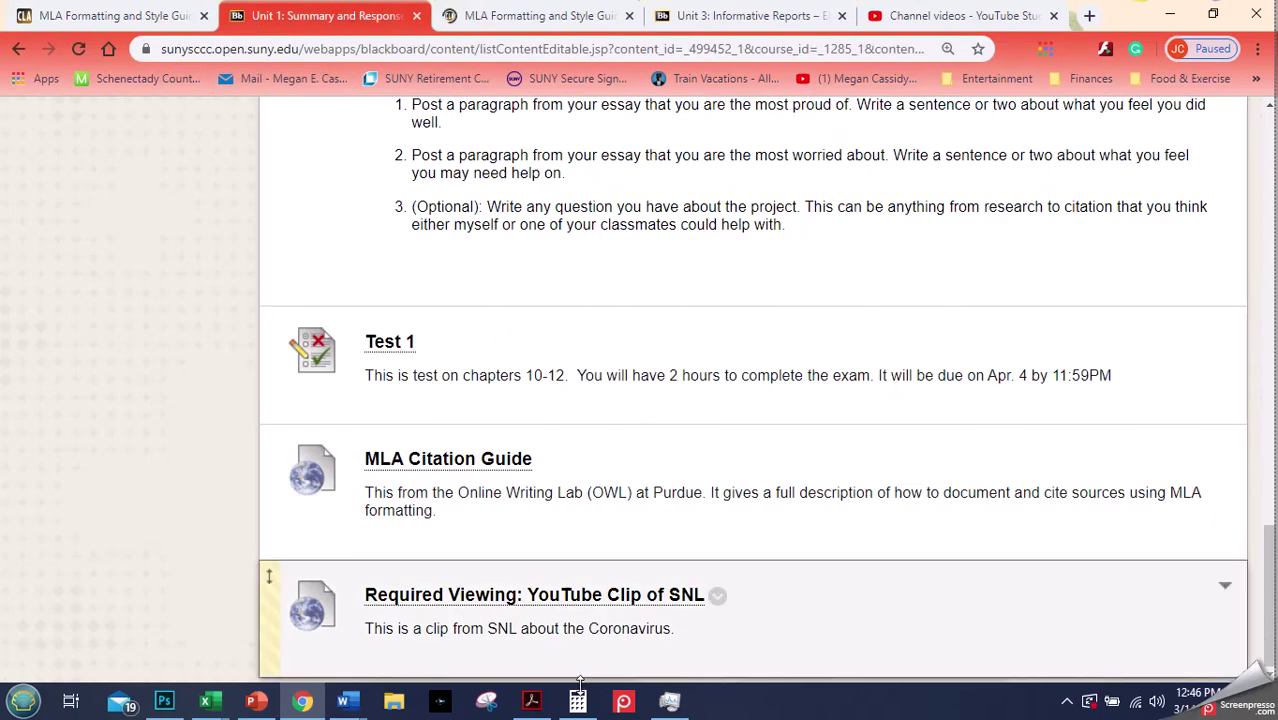
mouse_move(657, 706)
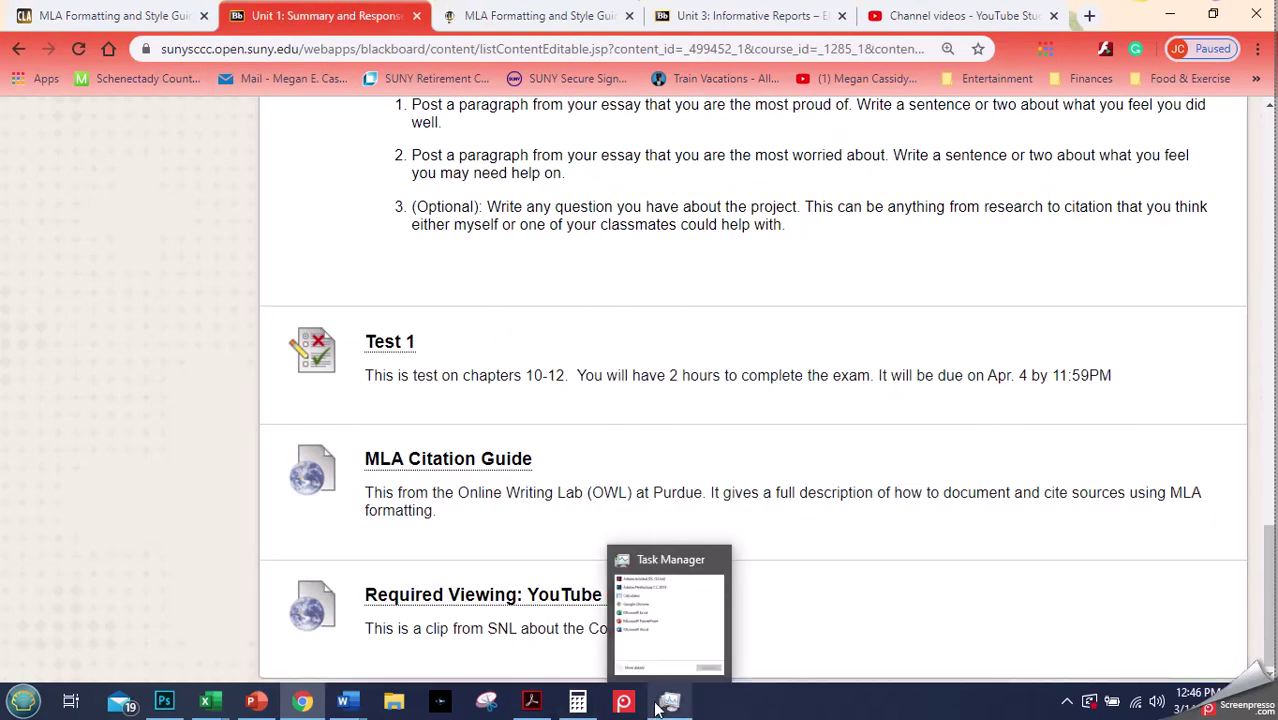